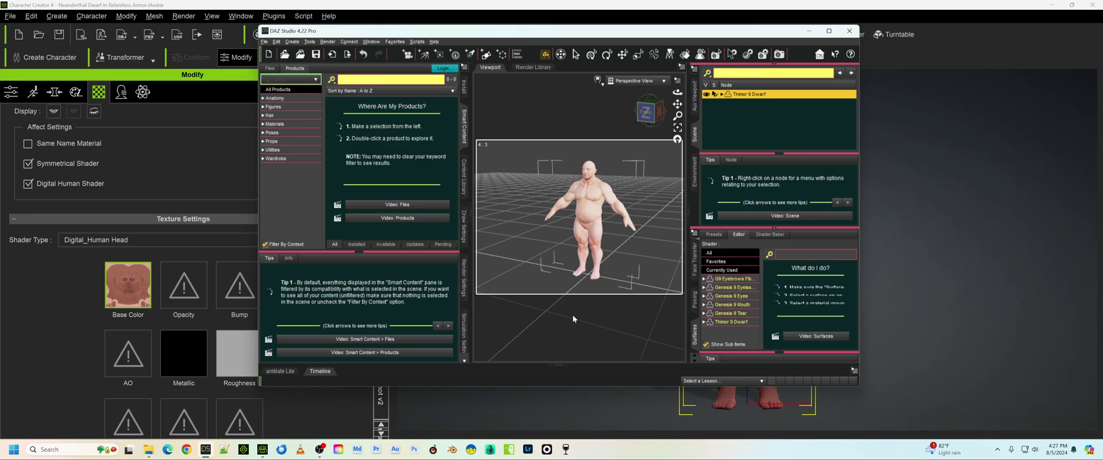
Step: Bring the Neanderthal Dwarf scene in Character Creator 4 in front of DAZ Studio
{"action": "left_click", "coordinate": [603, 4]}
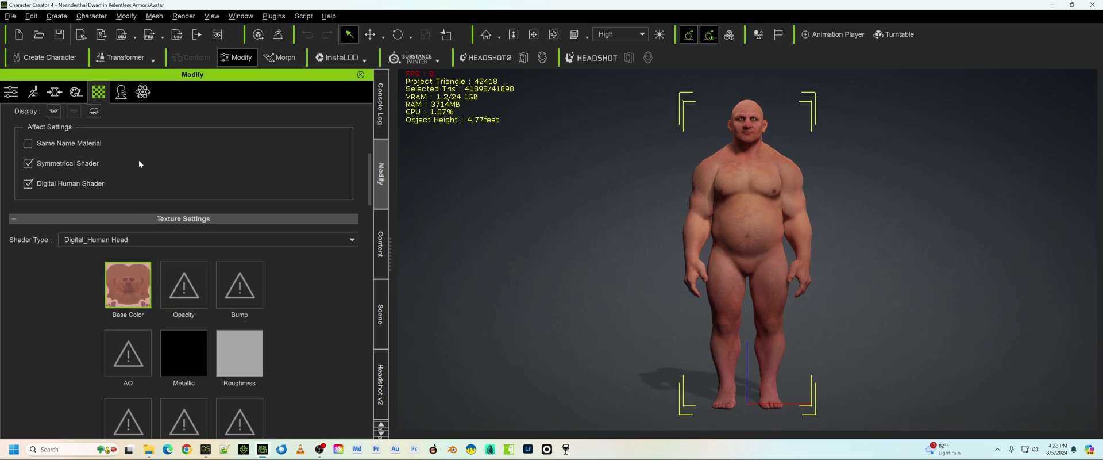
Step: Select the dwarf and choose Texture Files > Save Texture for the head's Base Color map
{"action": "left_click", "coordinate": [150, 60]}
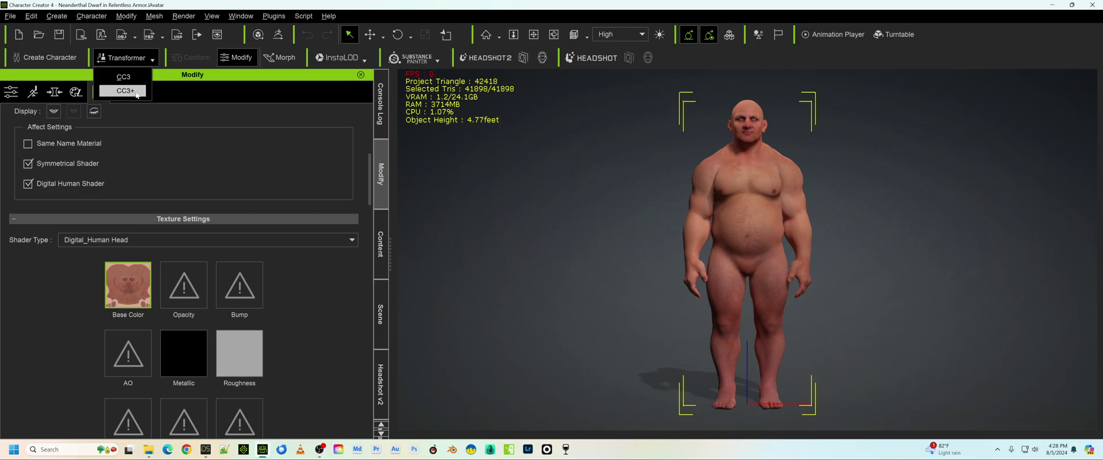
{"action": "left_click", "coordinate": [505, 194]}
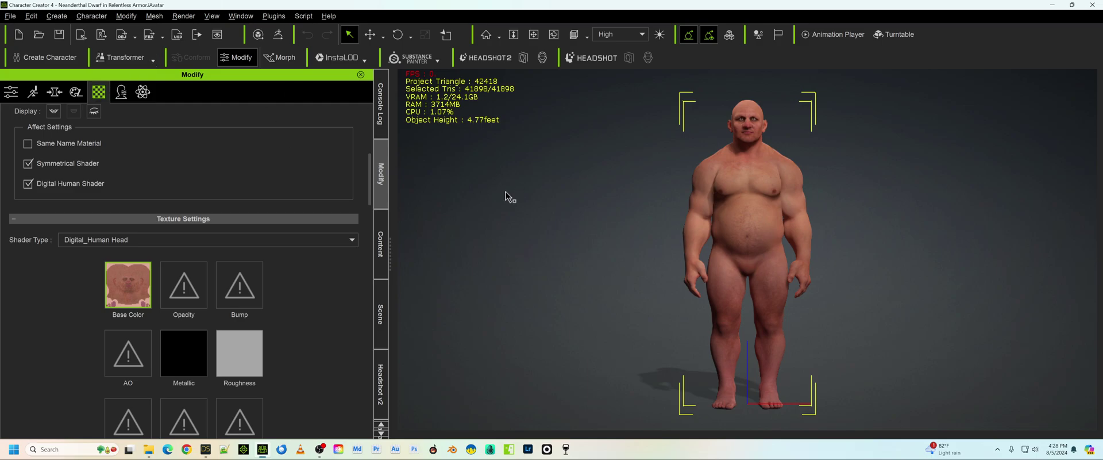
{"action": "left_click", "coordinate": [759, 214]}
{"action": "right_click", "coordinate": [125, 287]}
{"action": "mouse_move", "coordinate": [150, 297]}
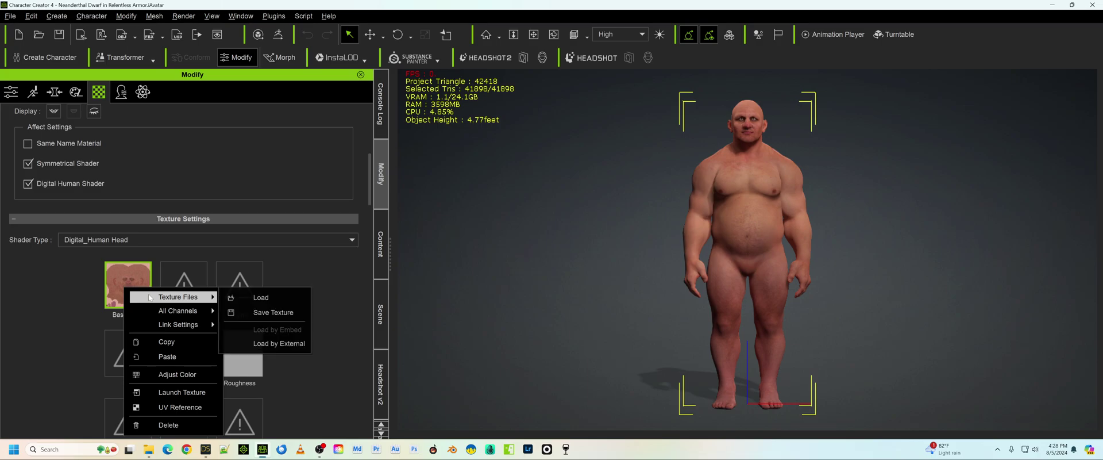
{"action": "left_click", "coordinate": [250, 313]}
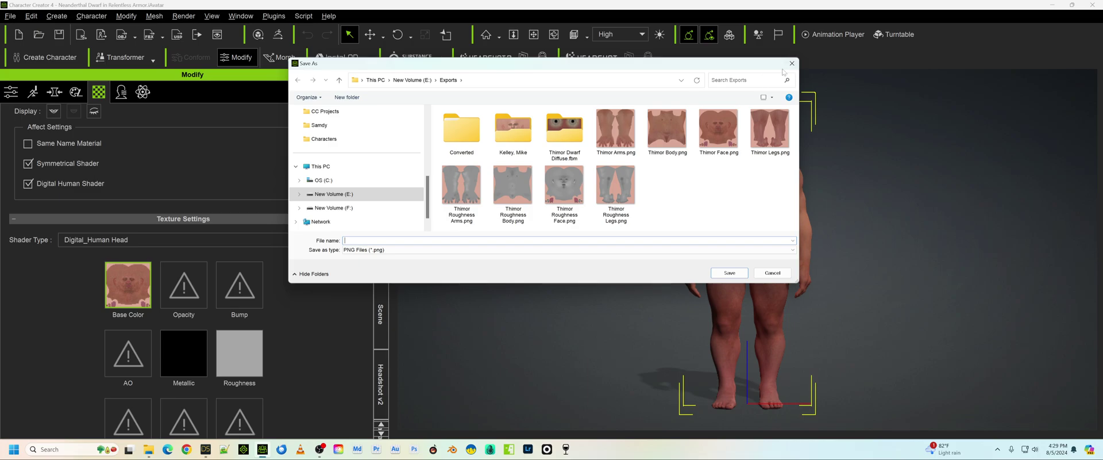
Step: Cancel the texture save, select Std_Skin_Body, Arm and Leg materials, then switch to DAZ Studio
{"action": "left_click", "coordinate": [791, 63]}
{"action": "scroll", "coordinate": [186, 221], "scroll_direction": "up", "scroll_amount": 3}
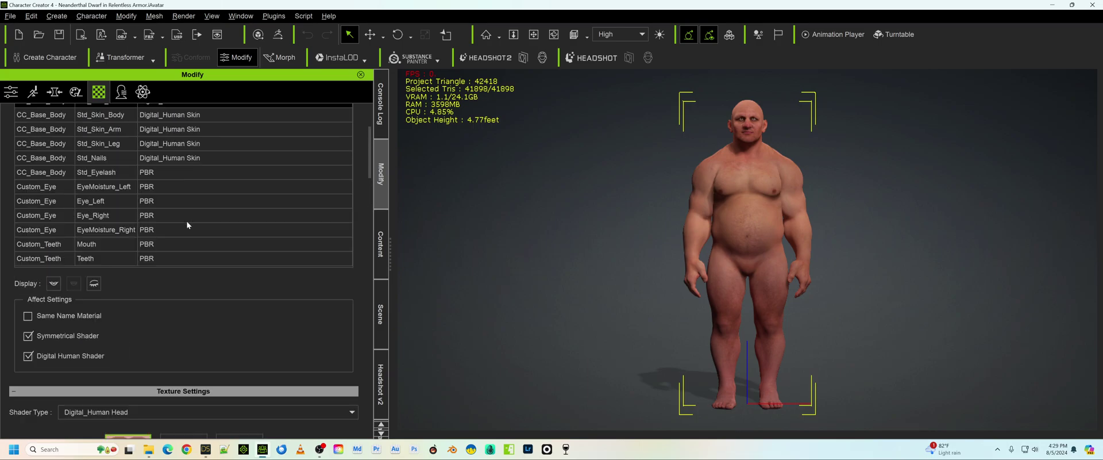
{"action": "scroll", "coordinate": [187, 221], "scroll_direction": "up", "scroll_amount": 3}
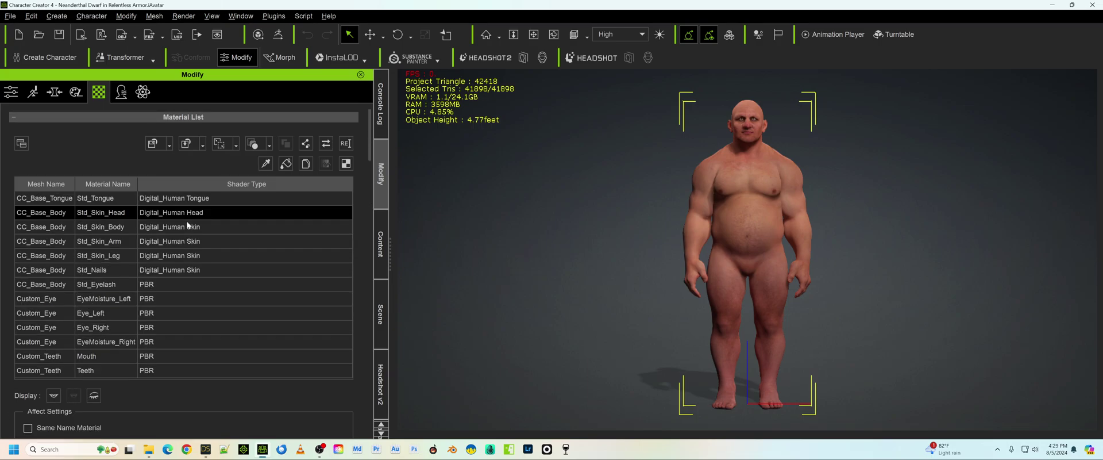
{"action": "left_click", "coordinate": [89, 227]}
{"action": "left_click", "coordinate": [89, 241]}
{"action": "left_click", "coordinate": [88, 256]}
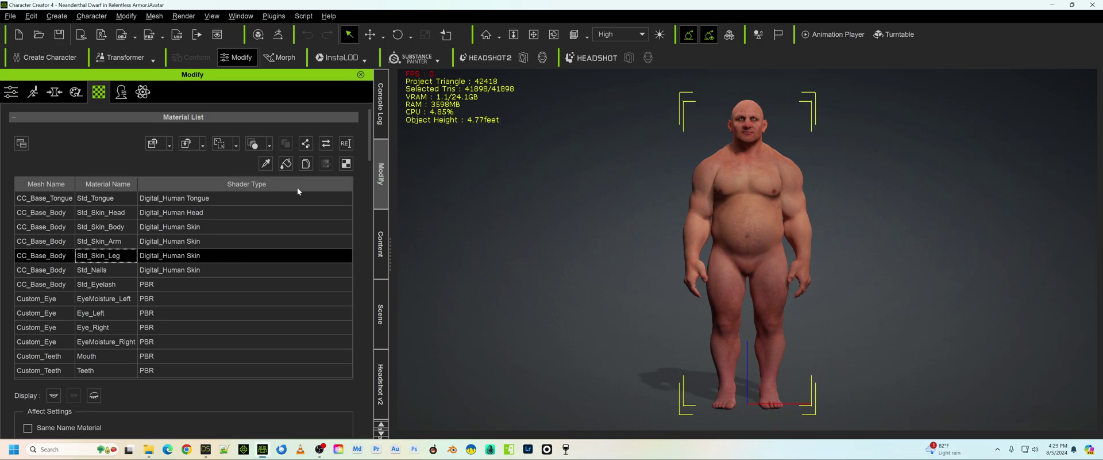
{"action": "scroll", "coordinate": [143, 151], "scroll_direction": "down", "scroll_amount": 10}
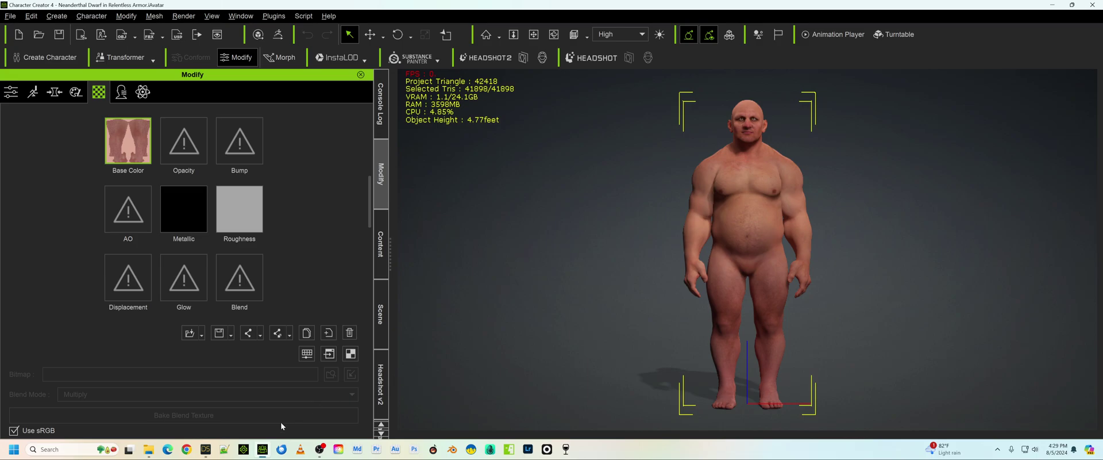
{"action": "left_click", "coordinate": [206, 449]}
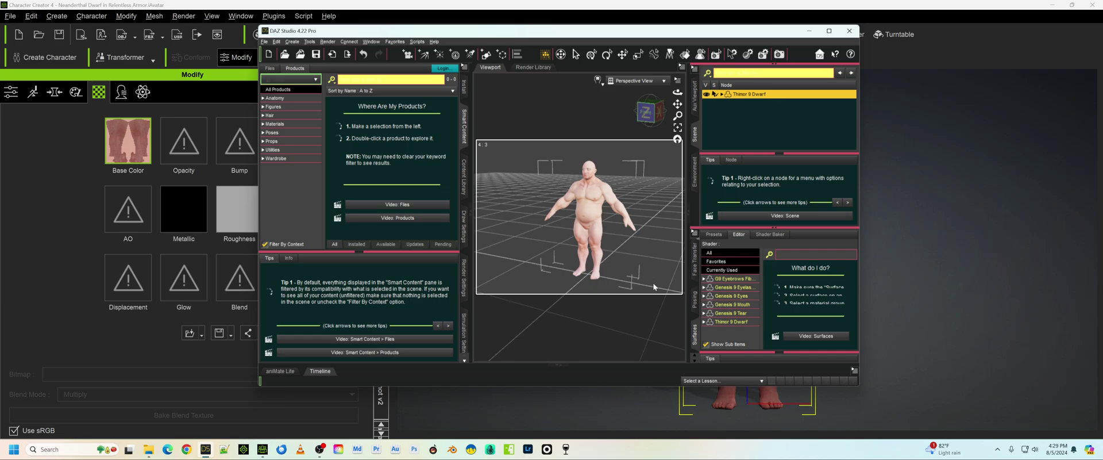
Step: Open Thimor 9 Dwarf > Surfaces > Arms > Base, showing the Thimor9_Arms_D_1004.jpg colour map
{"action": "left_click", "coordinate": [705, 322]}
{"action": "scroll", "coordinate": [713, 328], "scroll_direction": "down", "scroll_amount": 1}
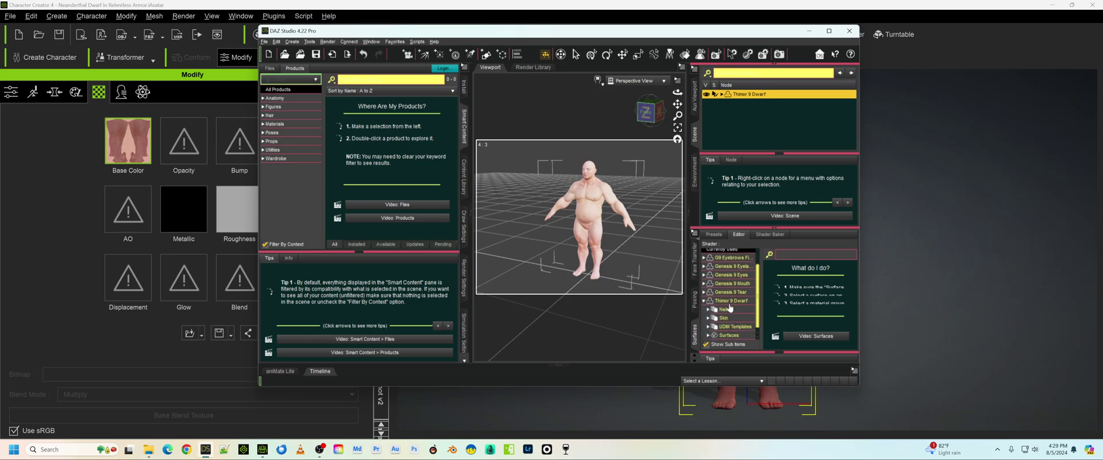
{"action": "left_click", "coordinate": [708, 335]}
{"action": "scroll", "coordinate": [722, 328], "scroll_direction": "down", "scroll_amount": 1}
{"action": "scroll", "coordinate": [721, 328], "scroll_direction": "down", "scroll_amount": 1}
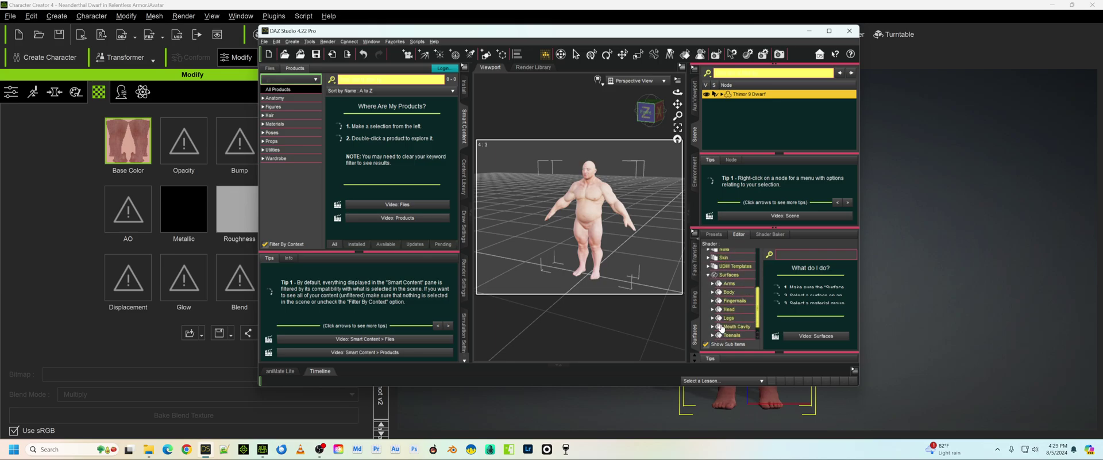
{"action": "left_click", "coordinate": [713, 284]}
{"action": "left_click", "coordinate": [727, 283]}
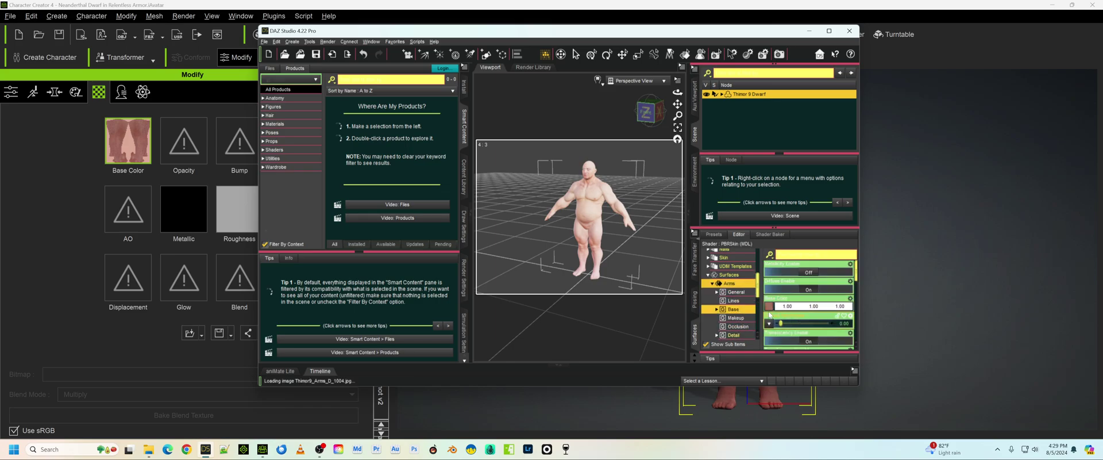
{"action": "mouse_move", "coordinate": [769, 310]}
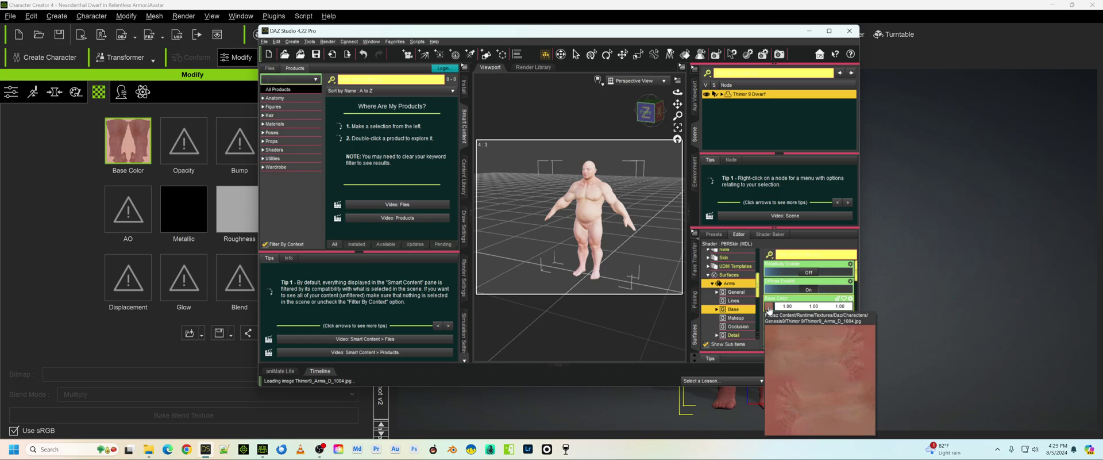
Step: Bring File Explorer forward on the Thimor 9 texture folder with its 31 JPG maps
{"action": "left_click", "coordinate": [149, 449]}
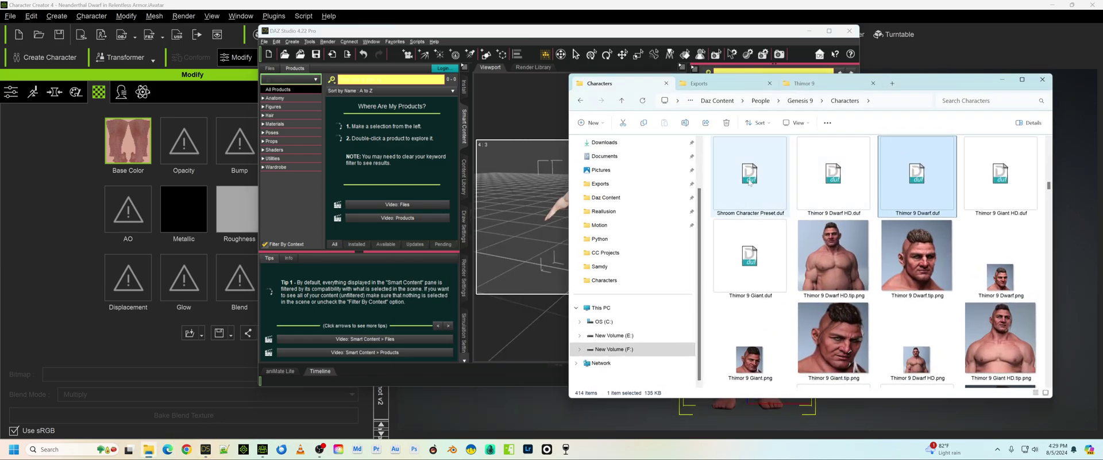
{"action": "left_click", "coordinate": [649, 38]}
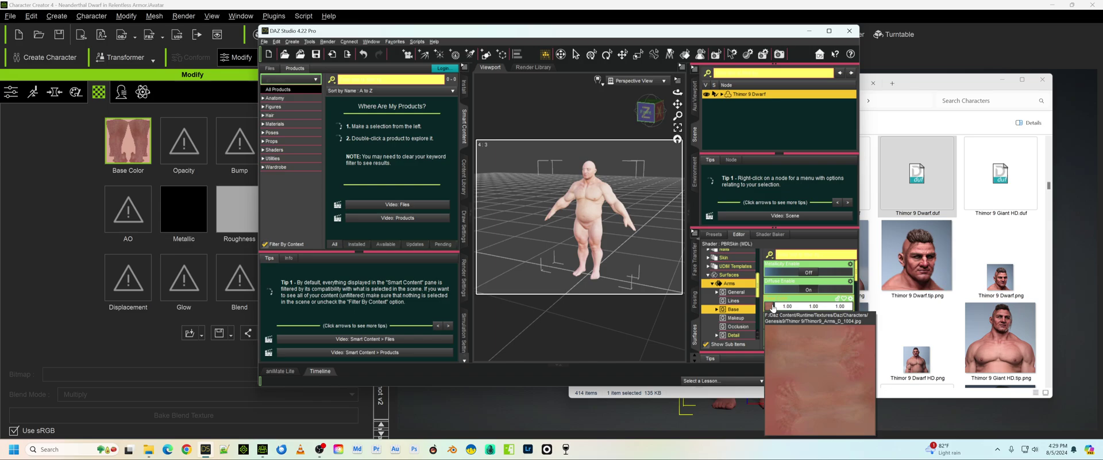
{"action": "left_click", "coordinate": [917, 92]}
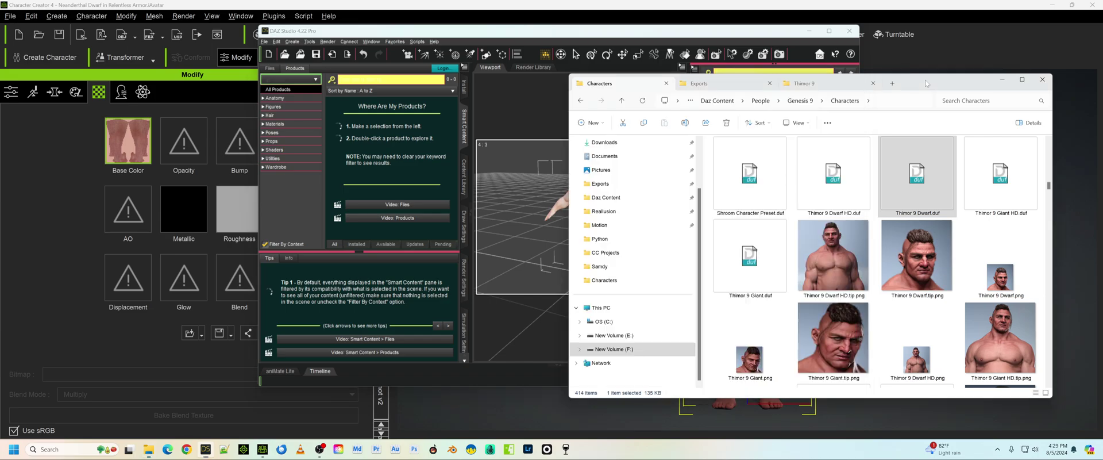
{"action": "left_click", "coordinate": [811, 82]}
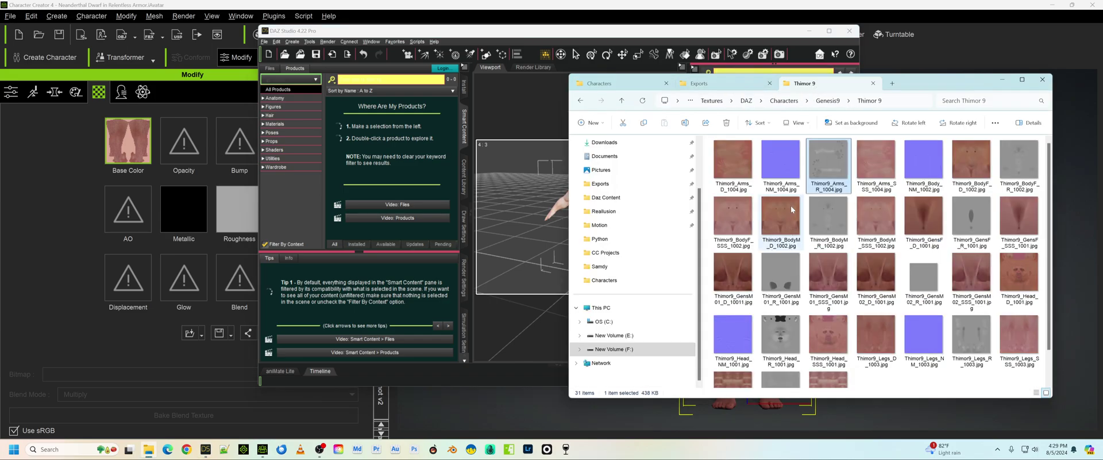
Step: Place Explorer beside DAZ and drag Thimor9_Arms_NM_1004.jpg onto the Surfaces pane
{"action": "left_click_drag", "start_coordinate": [918, 85], "coordinate": [481, 66]}
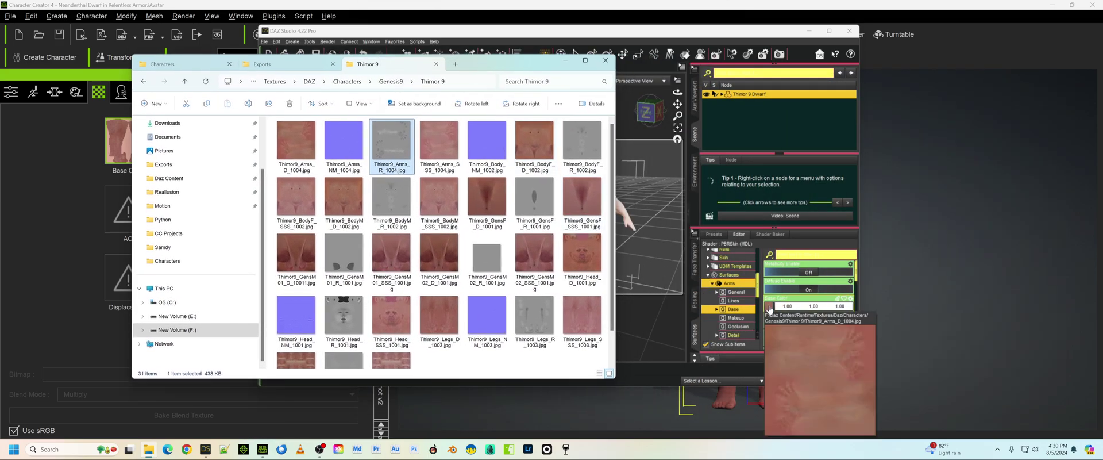
{"action": "left_click", "coordinate": [343, 150]}
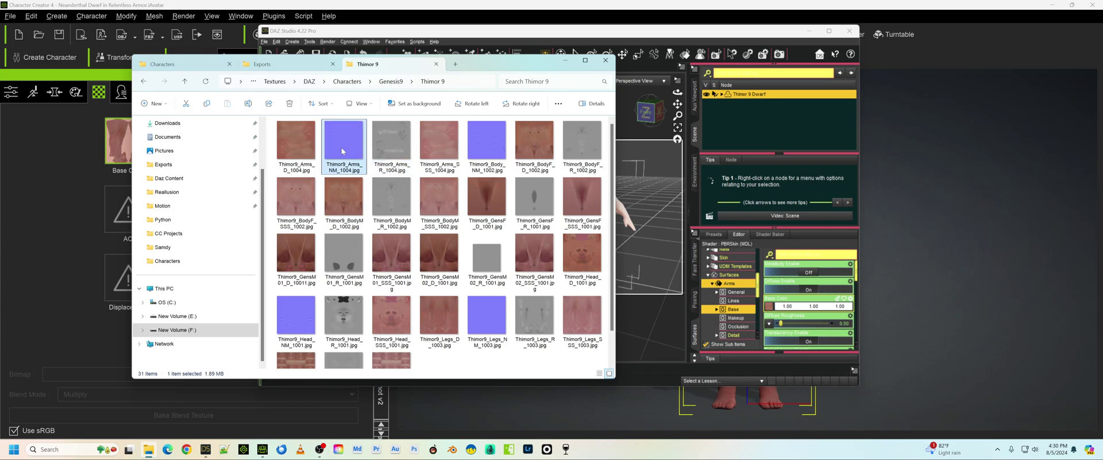
{"action": "left_click_drag", "start_coordinate": [343, 151], "coordinate": [772, 308]}
Step: Show the Body surface's Base settings, which load Thimor9_Body_D_1002.jpg
{"action": "scroll", "coordinate": [705, 312], "scroll_direction": "down", "scroll_amount": 2}
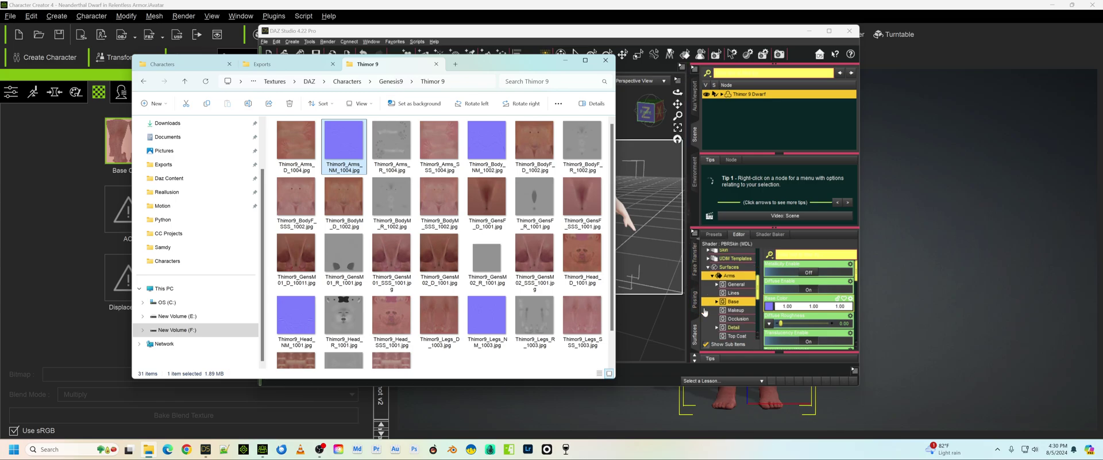
{"action": "scroll", "coordinate": [705, 312], "scroll_direction": "down", "scroll_amount": 3}
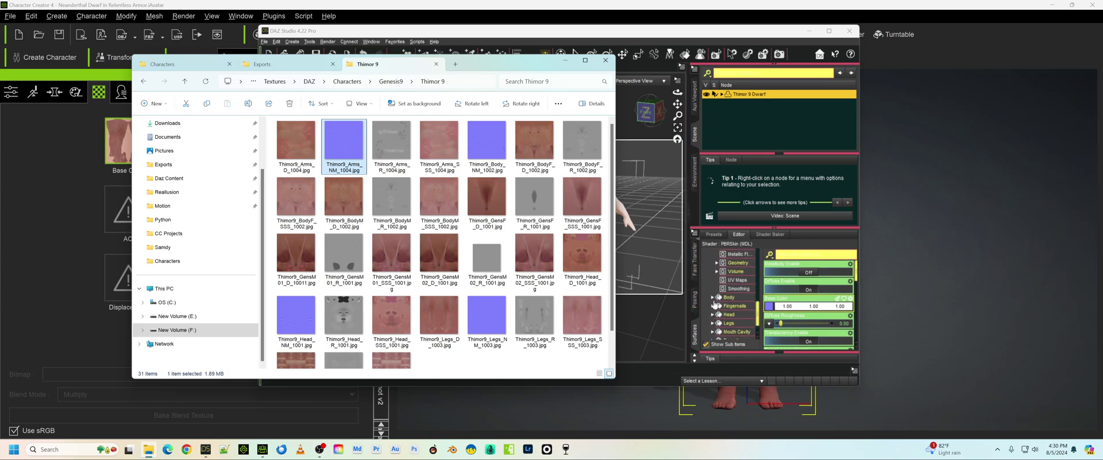
{"action": "left_click", "coordinate": [712, 298]}
{"action": "left_click", "coordinate": [732, 323]}
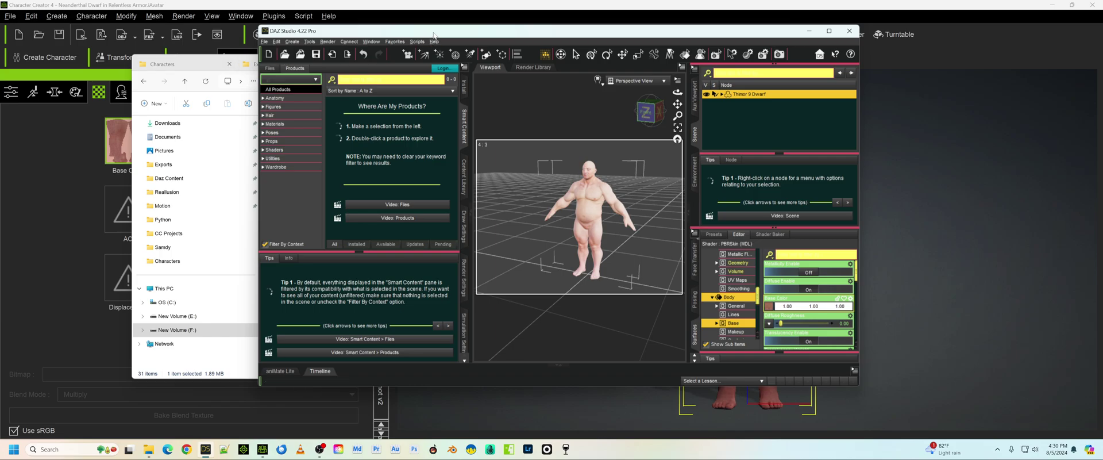
Step: Drop Thimor9_Body_NM_1002 and then Thimor9_BodyF_R_1002 onto the Body Base Color swatch
{"action": "left_click_drag", "start_coordinate": [434, 34], "coordinate": [522, 39]}
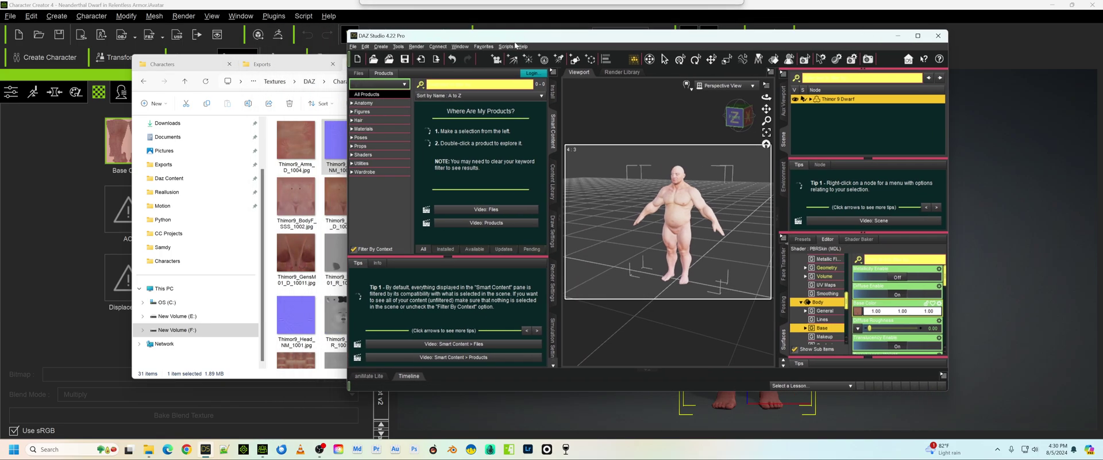
{"action": "left_click", "coordinate": [277, 74]}
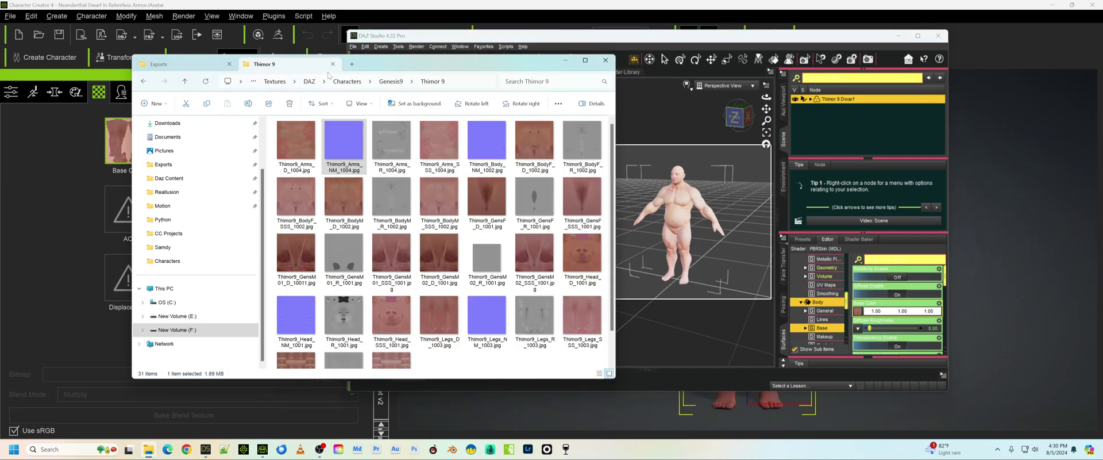
{"action": "left_click", "coordinate": [486, 143]}
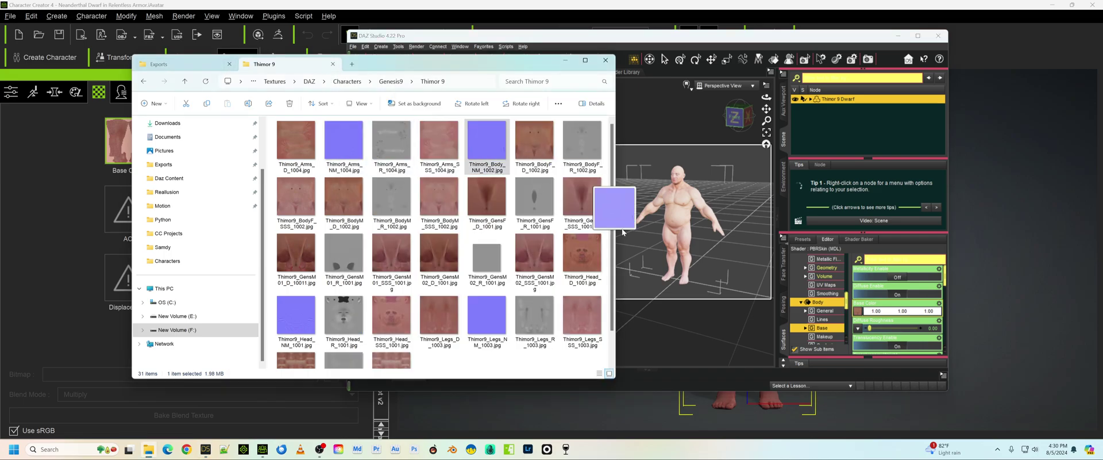
{"action": "left_click_drag", "start_coordinate": [860, 313], "coordinate": [861, 313]}
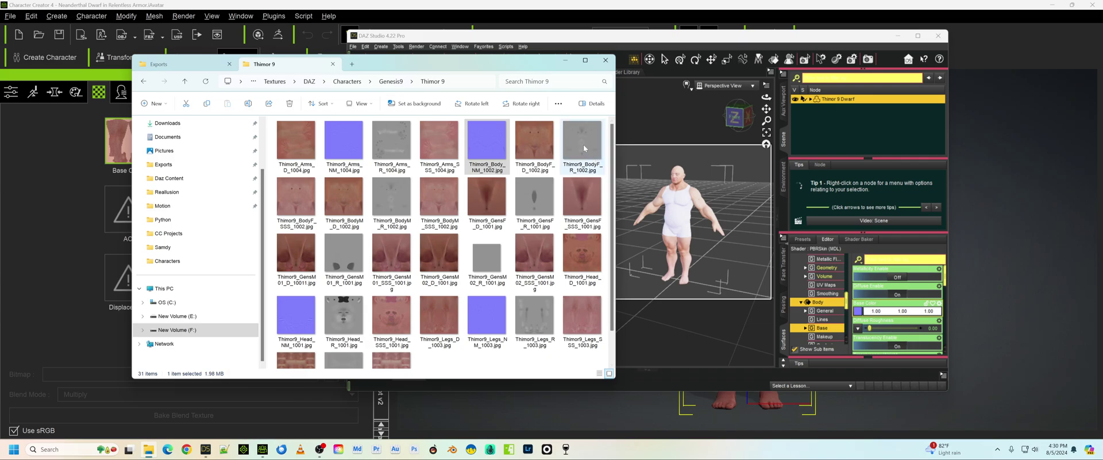
{"action": "left_click_drag", "start_coordinate": [583, 148], "coordinate": [715, 228]}
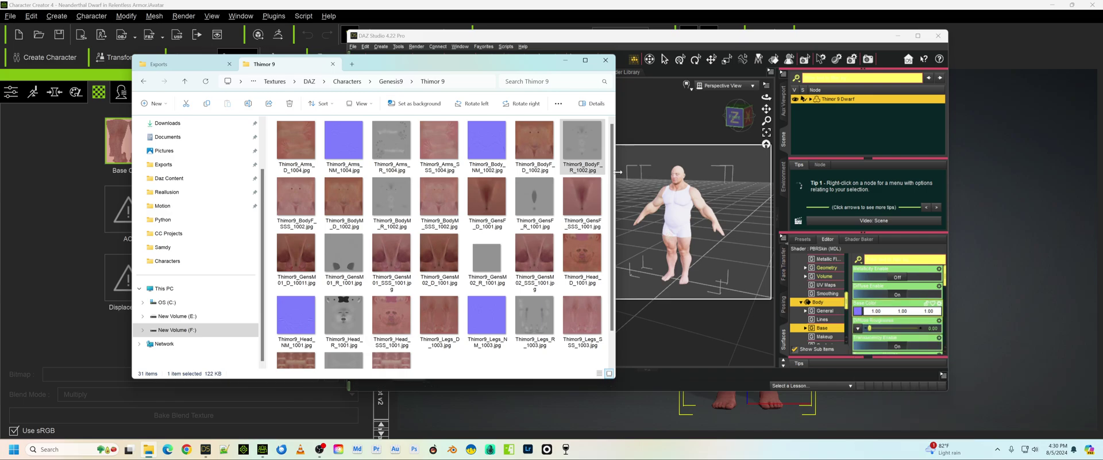
{"action": "left_click_drag", "start_coordinate": [588, 154], "coordinate": [861, 314]}
Step: Close Explorer, minimize DAZ, and import Thimor Dwarf Roughness.fbx through Transformer's DAZ FBX option
{"action": "left_click", "coordinate": [604, 61]}
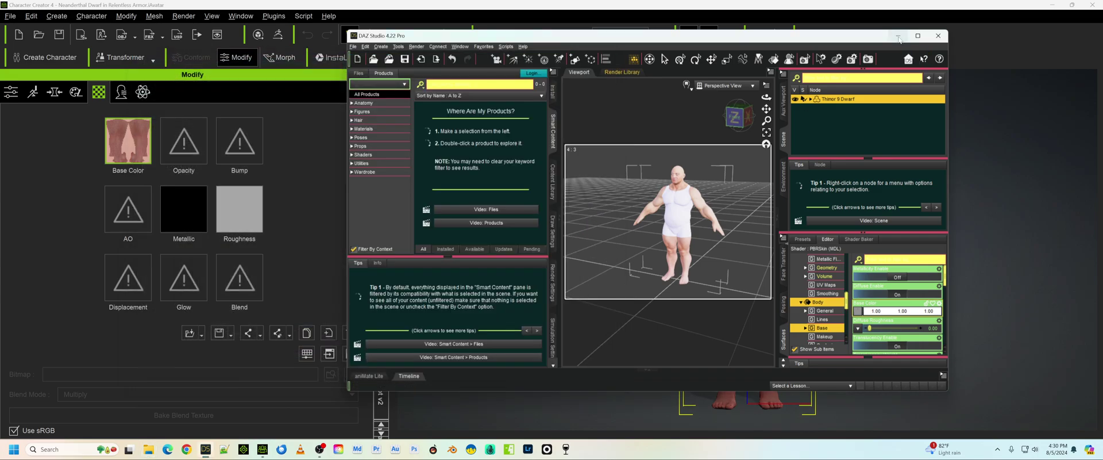
{"action": "left_click", "coordinate": [898, 37]}
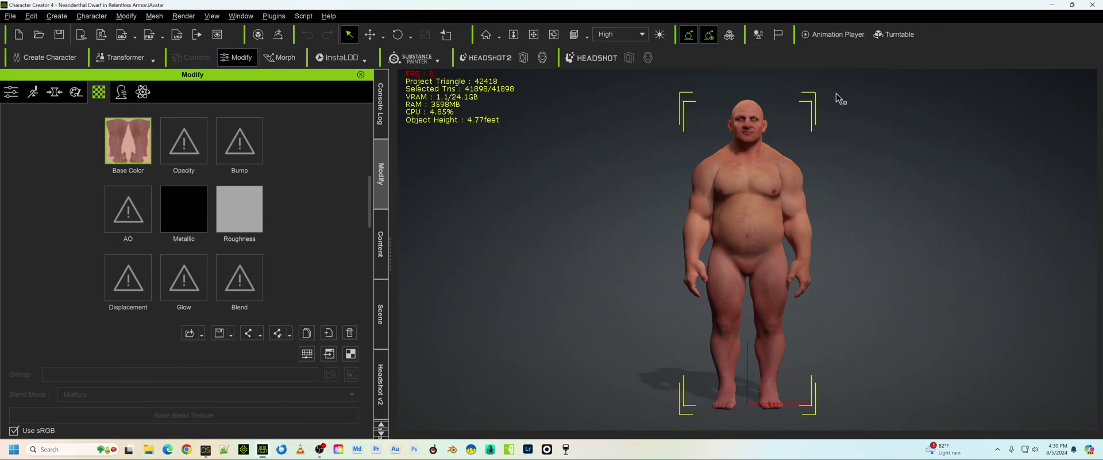
{"action": "left_click", "coordinate": [153, 59]}
{"action": "left_click", "coordinate": [123, 75]}
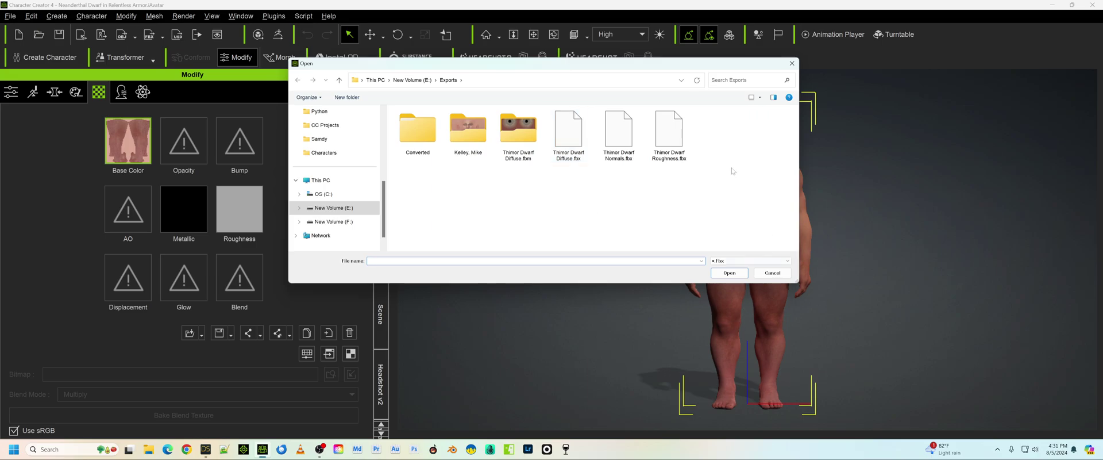
{"action": "double_click", "coordinate": [671, 138]}
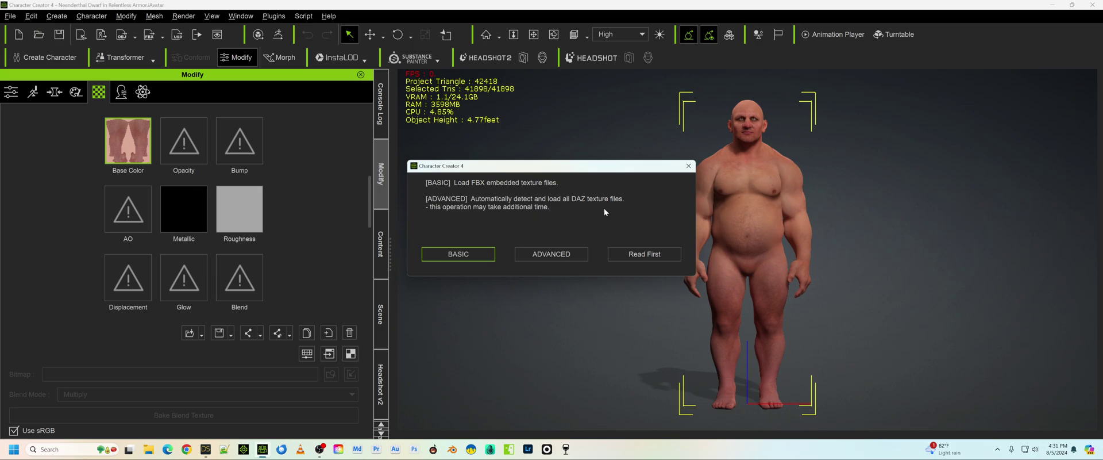
Step: Load all DAZ textures, exclude G9EyebrowFibers, bake body textures at 2048, and confirm the import
{"action": "left_click", "coordinate": [569, 254]}
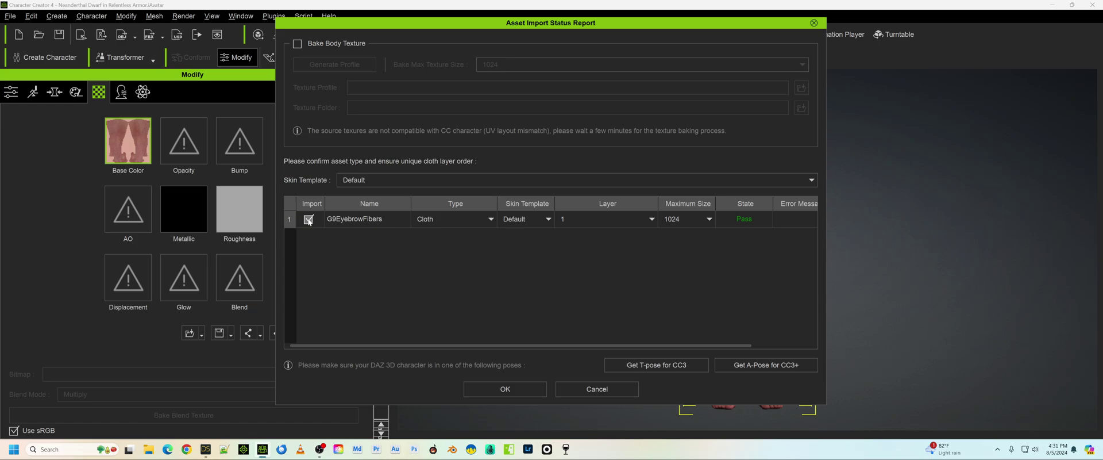
{"action": "left_click", "coordinate": [308, 220]}
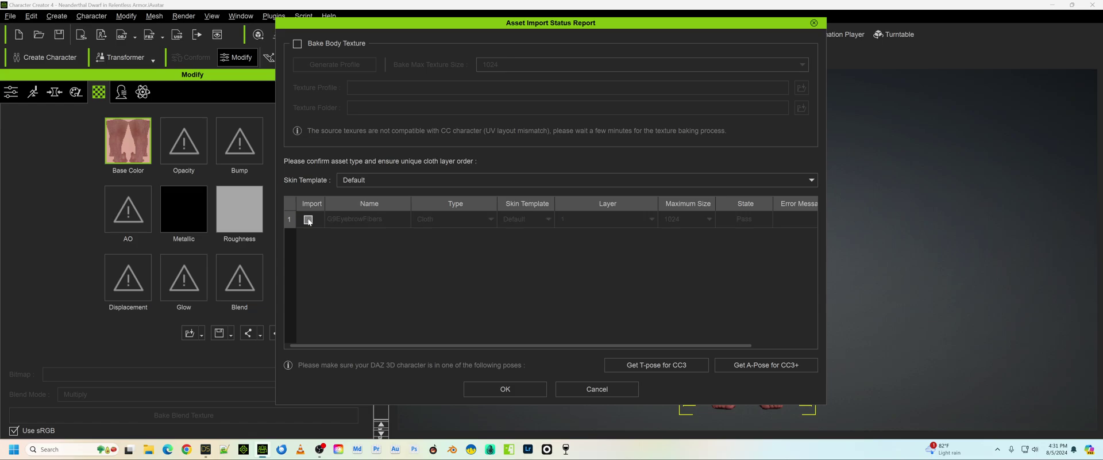
{"action": "left_click", "coordinate": [298, 46]}
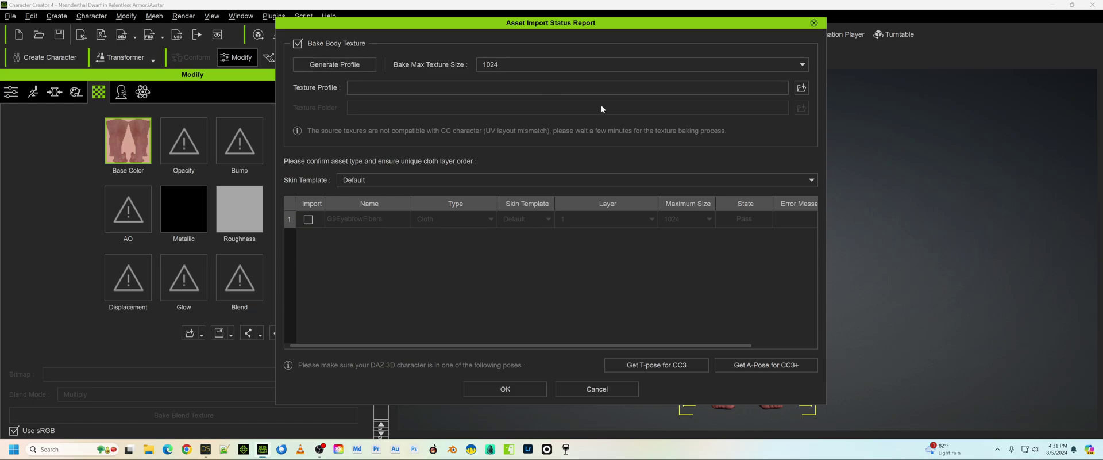
{"action": "left_click", "coordinate": [504, 68]}
{"action": "left_click", "coordinate": [501, 79]}
{"action": "left_click", "coordinate": [495, 393]}
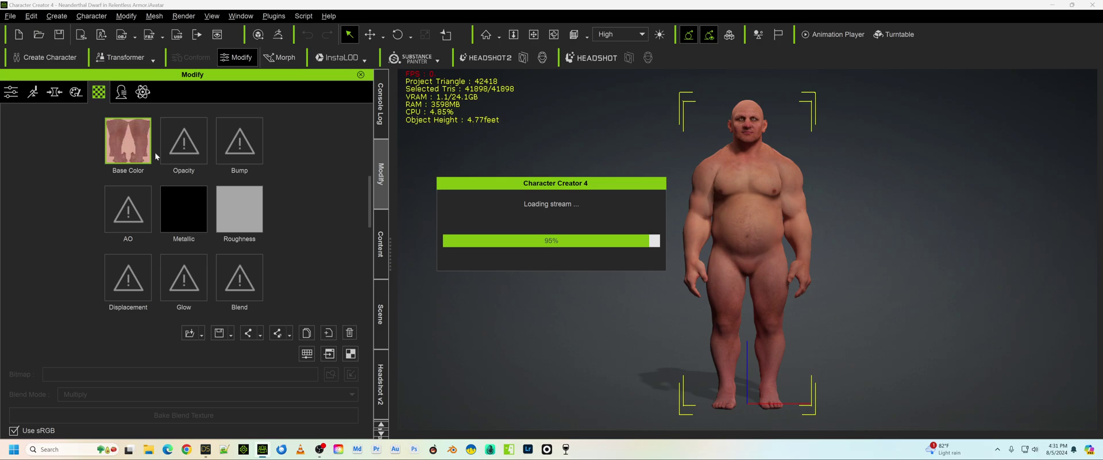
Step: Open and close a File Explorer window while the roughness dwarf finishes importing
{"action": "left_click", "coordinate": [148, 449]}
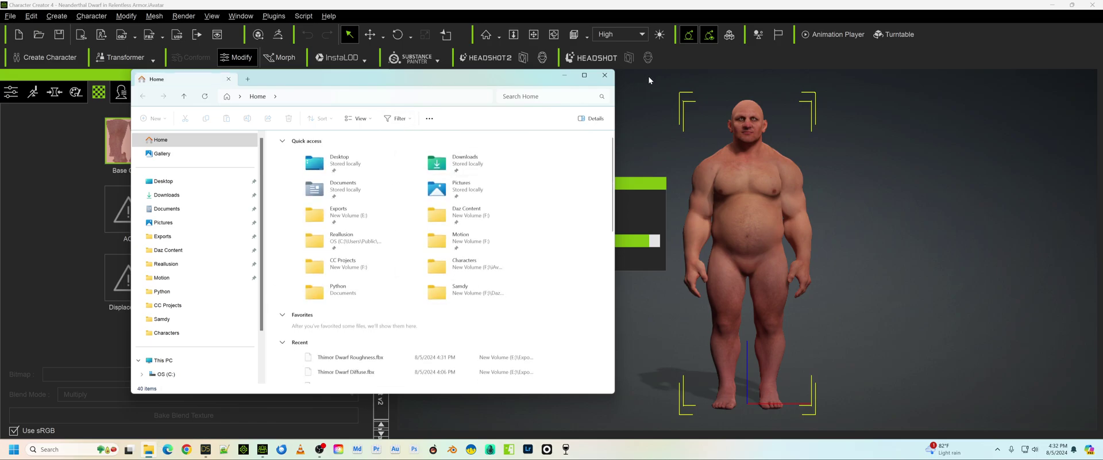
{"action": "left_click", "coordinate": [605, 75]}
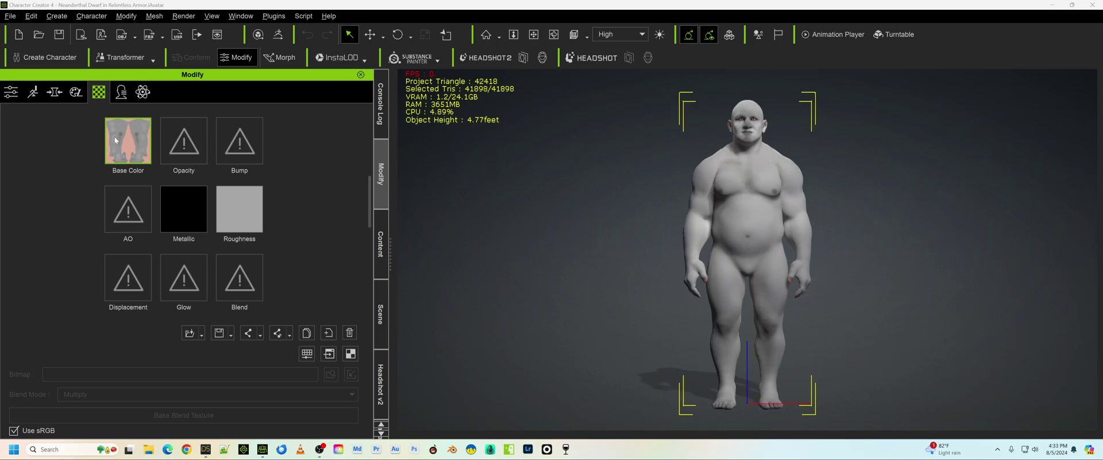
Step: Cancel saving the Base Color texture, then bring up the Transformer options for DAZ conversion
{"action": "right_click", "coordinate": [136, 153]}
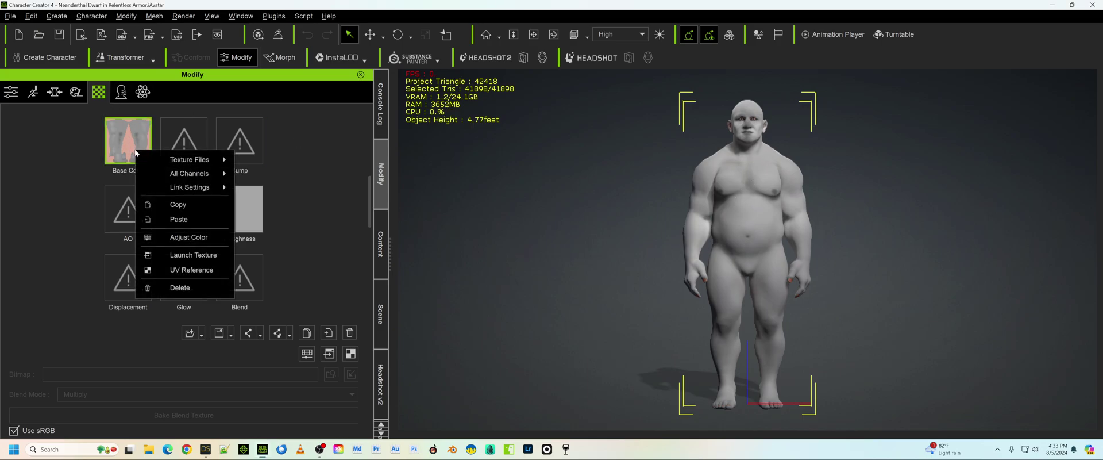
{"action": "mouse_move", "coordinate": [218, 160]}
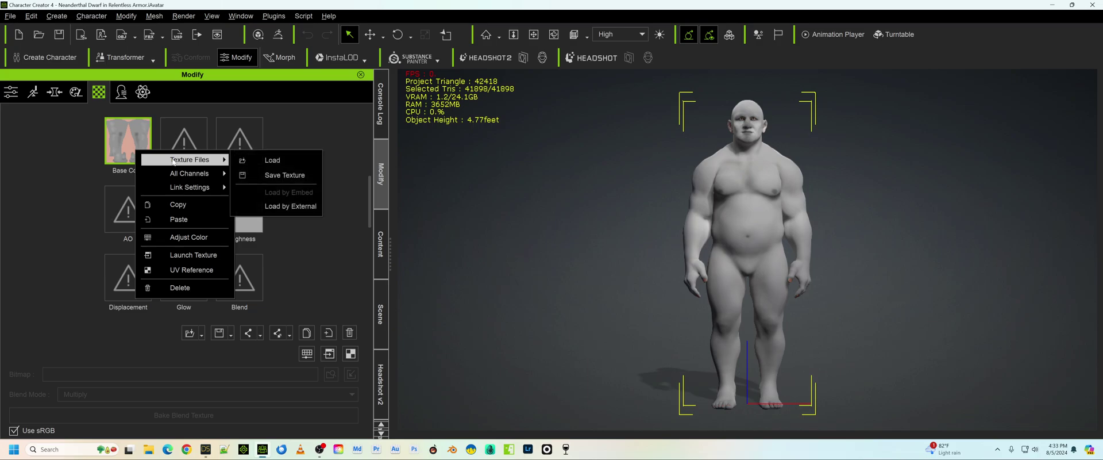
{"action": "left_click", "coordinate": [259, 175]}
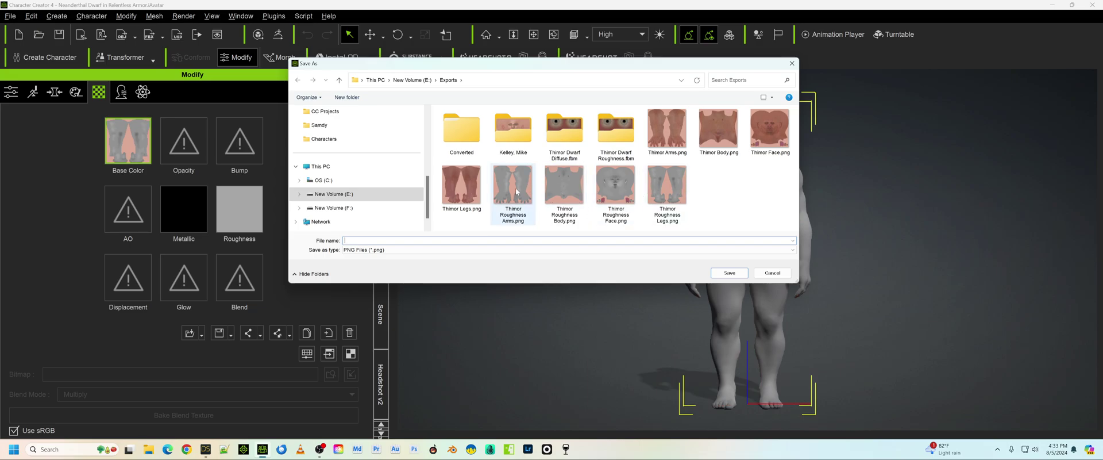
{"action": "left_click", "coordinate": [772, 274]}
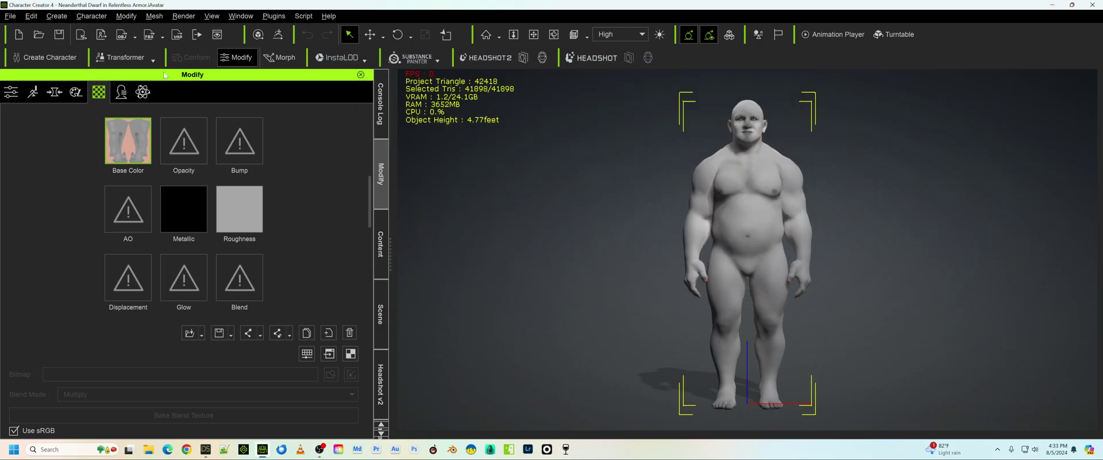
{"action": "left_click", "coordinate": [144, 61]}
Step: Import the next Thimor Dwarf FBX into CC3+, baking body textures at 2048 and excluding G9EyebrowFibers
{"action": "left_click", "coordinate": [135, 91]}
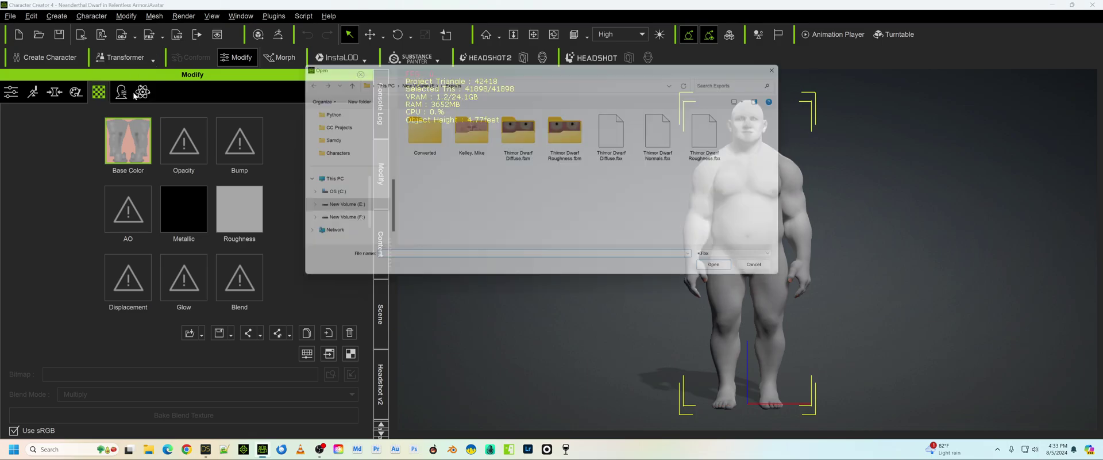
{"action": "double_click", "coordinate": [664, 148]}
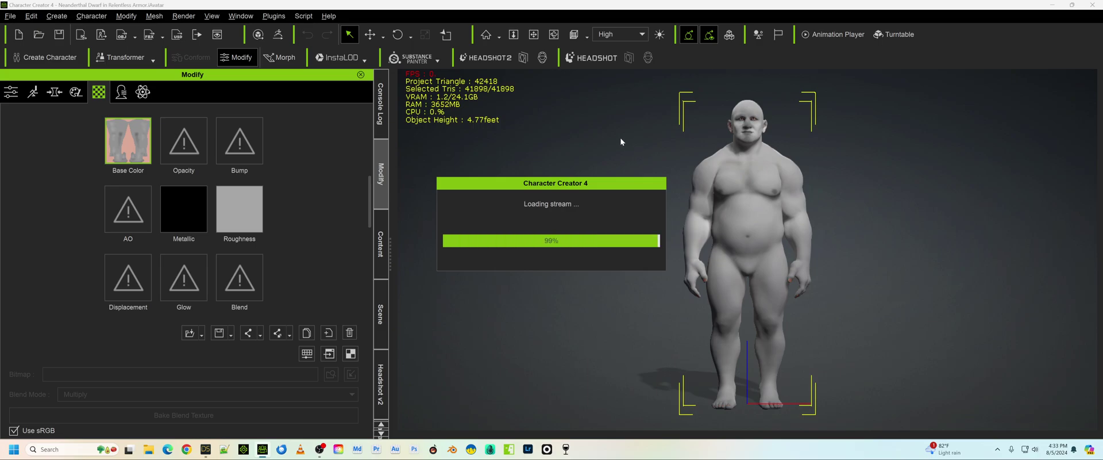
{"action": "left_click", "coordinate": [557, 251]}
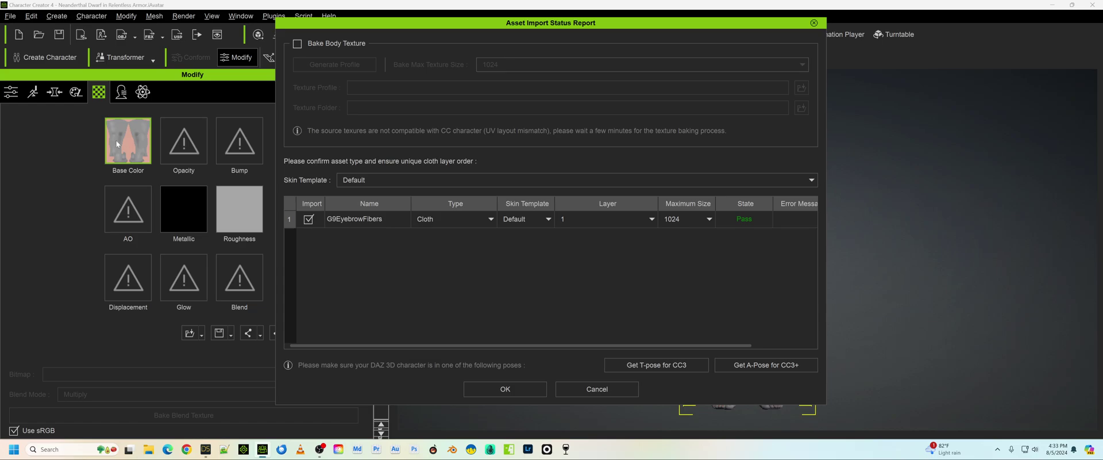
{"action": "left_click", "coordinate": [297, 43]}
{"action": "left_click", "coordinate": [509, 66]}
{"action": "left_click", "coordinate": [504, 83]}
{"action": "left_click", "coordinate": [308, 218]}
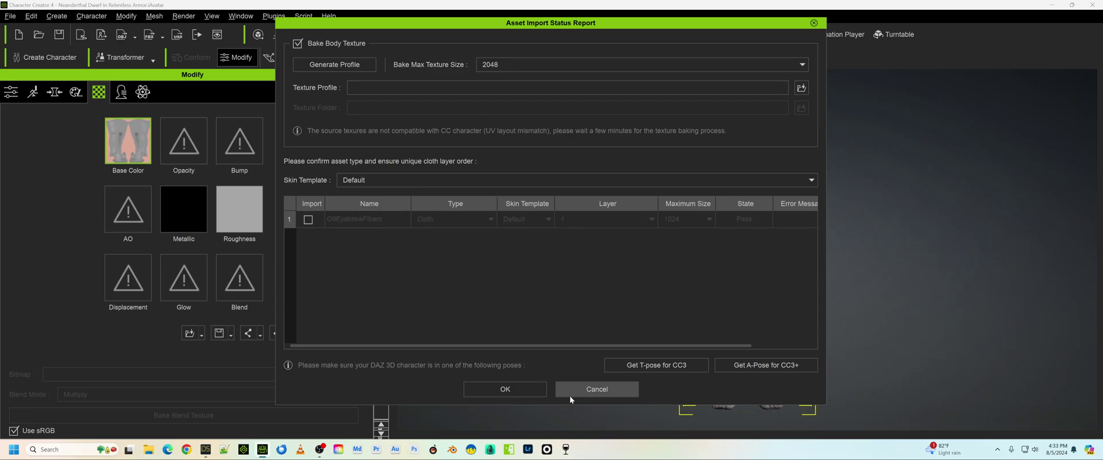
{"action": "left_click", "coordinate": [513, 390]}
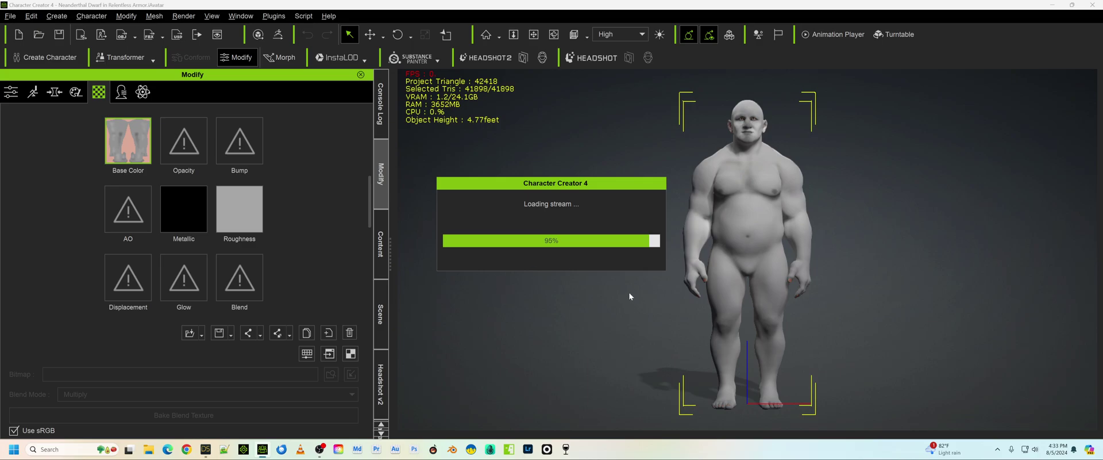
{"action": "left_click", "coordinate": [205, 448]}
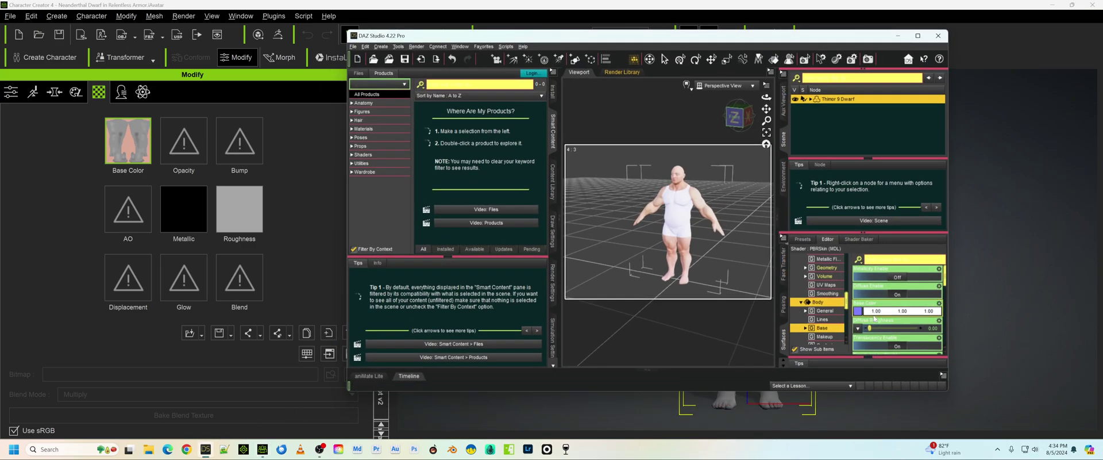
{"action": "mouse_move", "coordinate": [857, 314]}
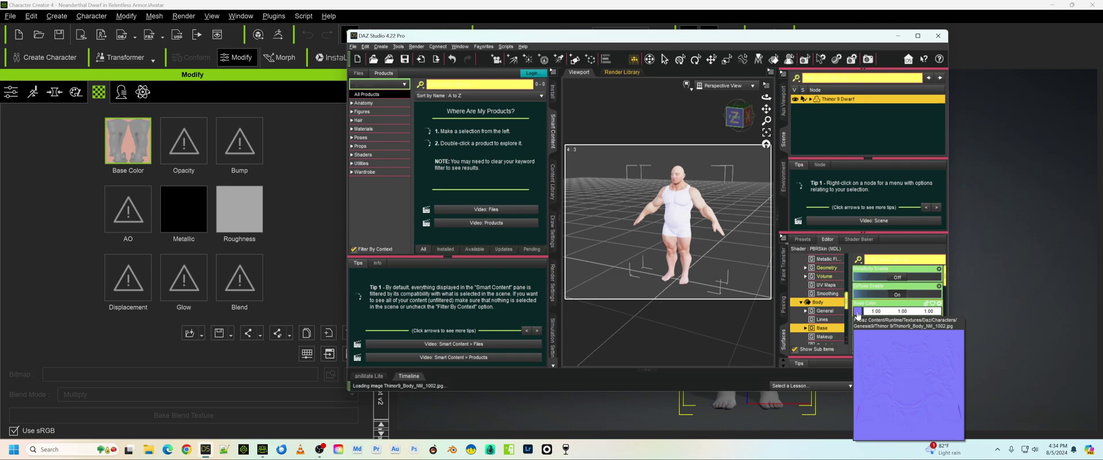
{"action": "left_click", "coordinate": [899, 36]}
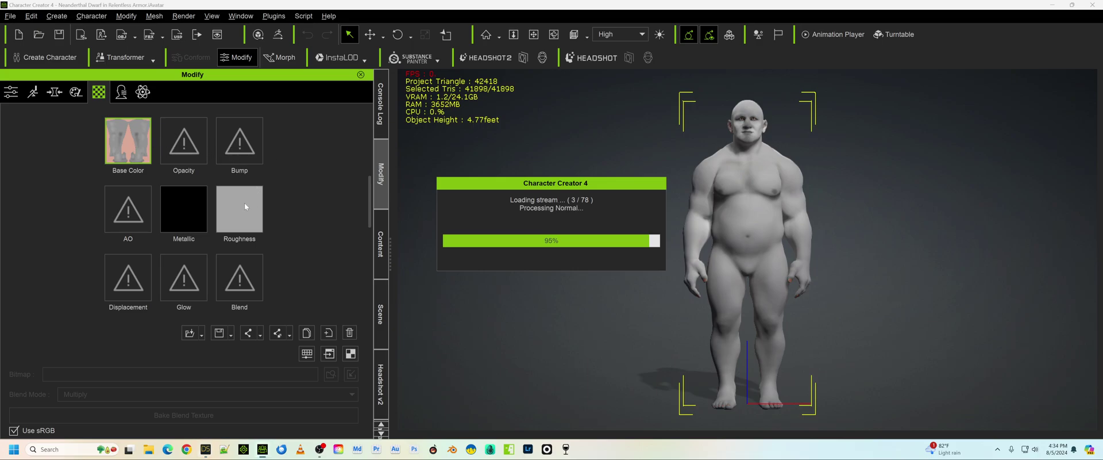
{"action": "left_click", "coordinate": [206, 448]}
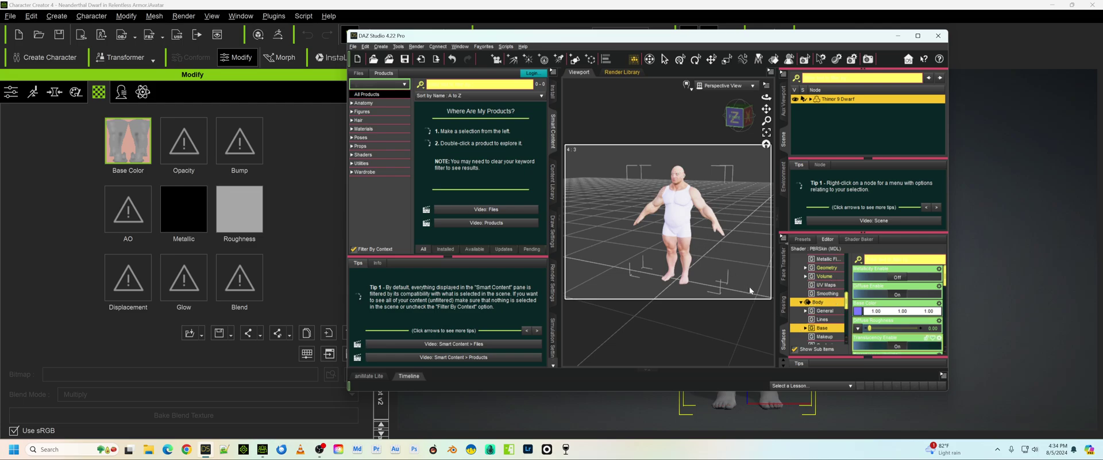
{"action": "scroll", "coordinate": [802, 303], "scroll_direction": "up", "scroll_amount": 10}
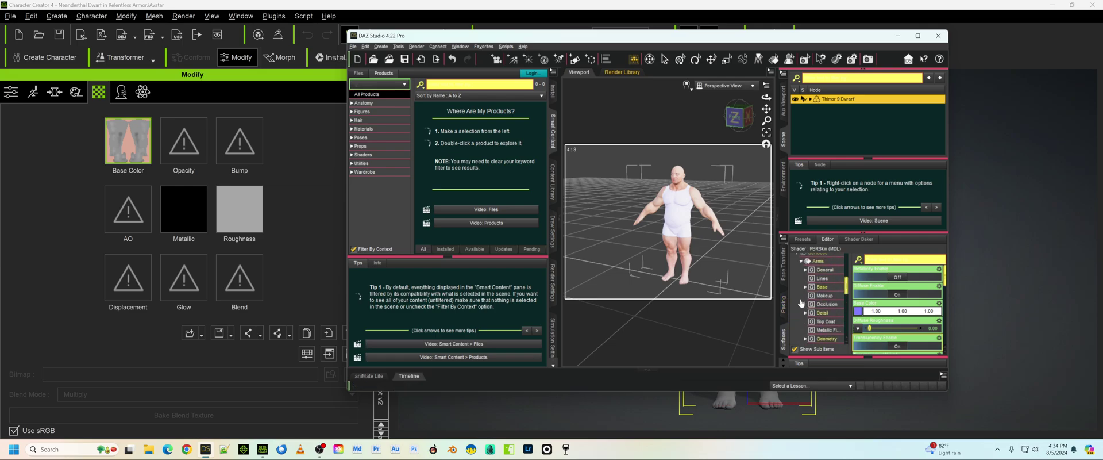
{"action": "scroll", "coordinate": [802, 305], "scroll_direction": "down", "scroll_amount": 10}
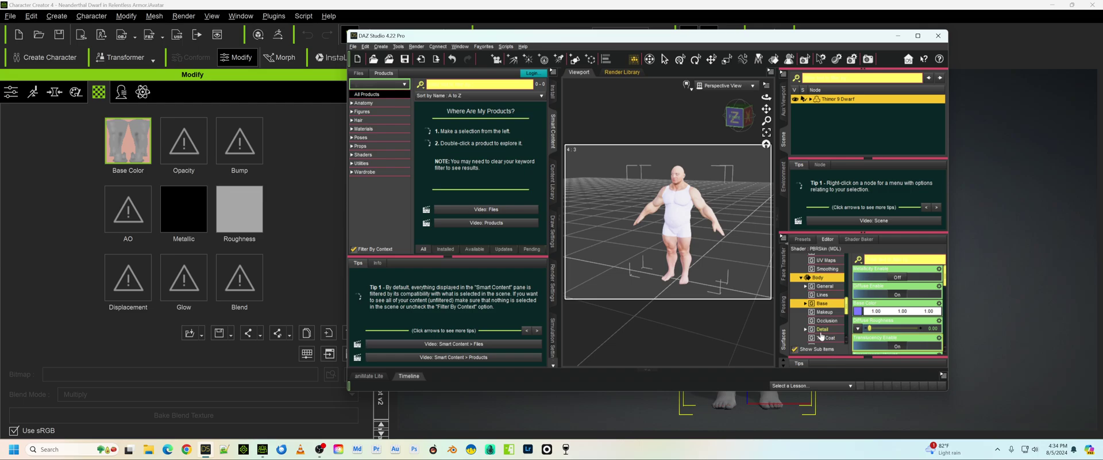
{"action": "left_click", "coordinate": [897, 37]}
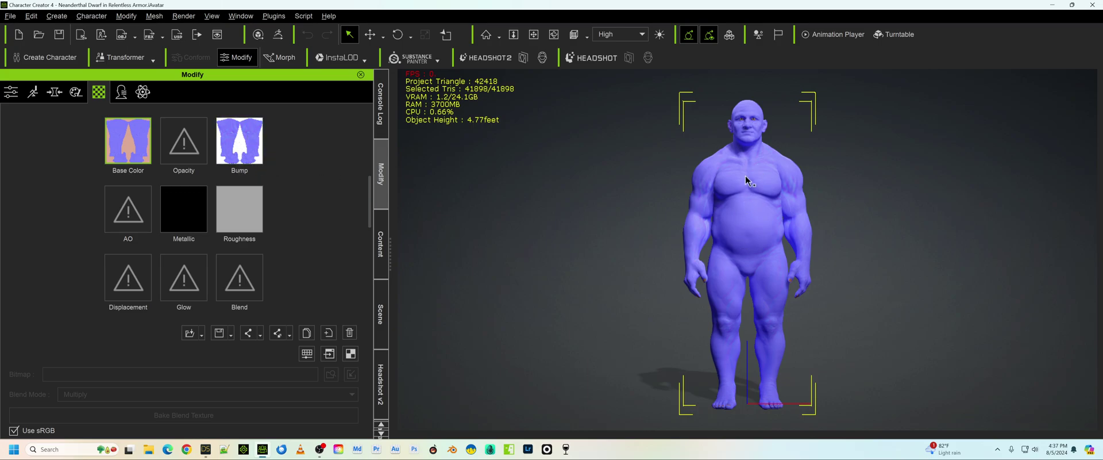
Step: Select Std_Skin_Head and preview its Base Color and Bump texture thumbnails, both purple 2048 × 2048 maps
{"action": "scroll", "coordinate": [747, 182], "scroll_direction": "up", "scroll_amount": 5}
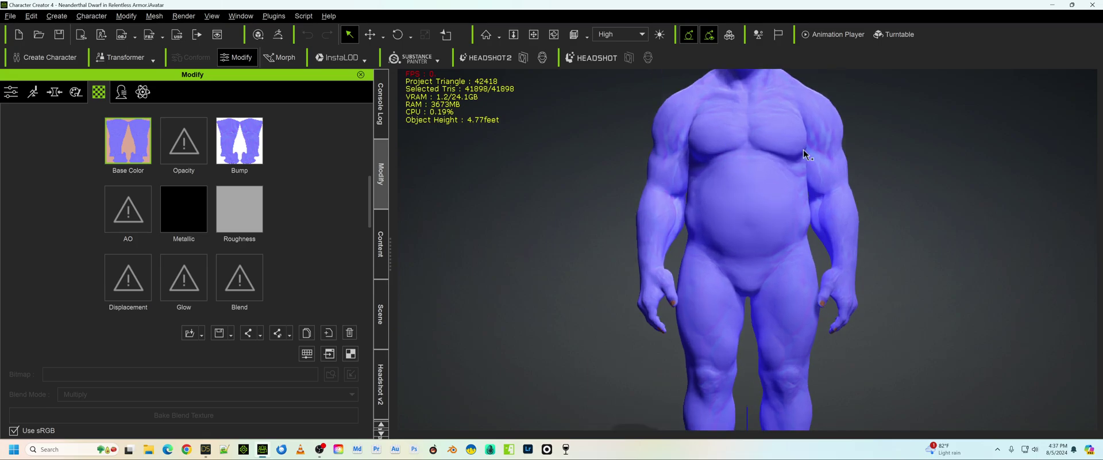
{"action": "scroll", "coordinate": [287, 215], "scroll_direction": "up", "scroll_amount": 10}
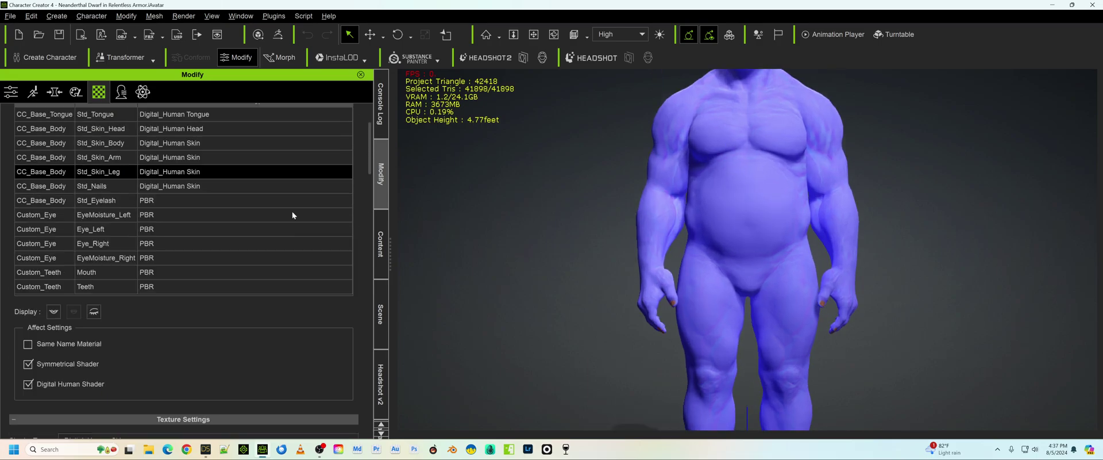
{"action": "left_click", "coordinate": [85, 214]}
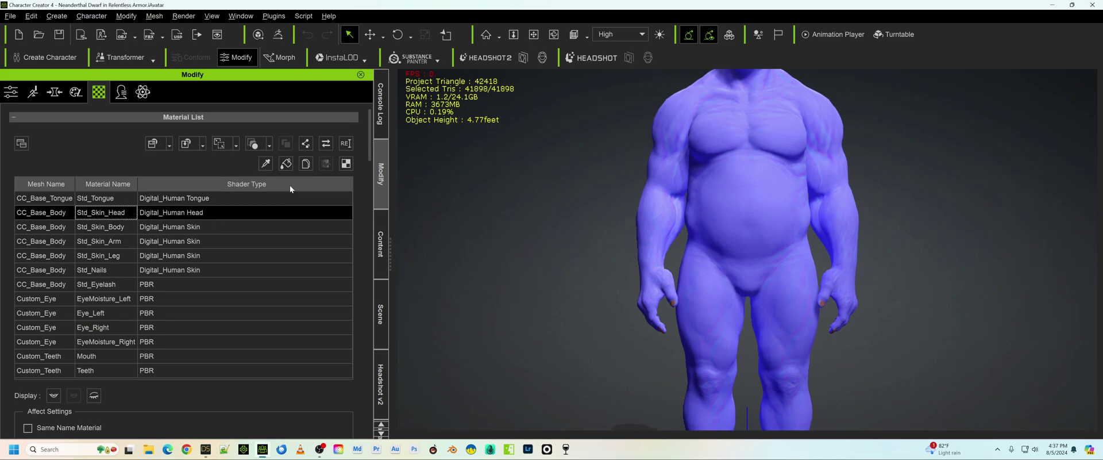
{"action": "scroll", "coordinate": [372, 143], "scroll_direction": "down", "scroll_amount": 1}
{"action": "scroll", "coordinate": [372, 143], "scroll_direction": "down", "scroll_amount": 5}
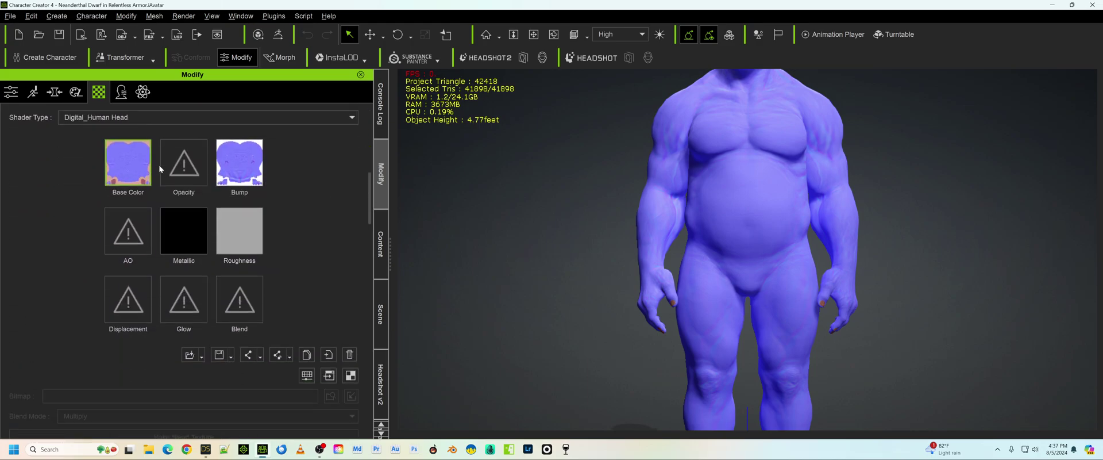
{"action": "mouse_move", "coordinate": [138, 162]}
{"action": "mouse_move", "coordinate": [251, 163]}
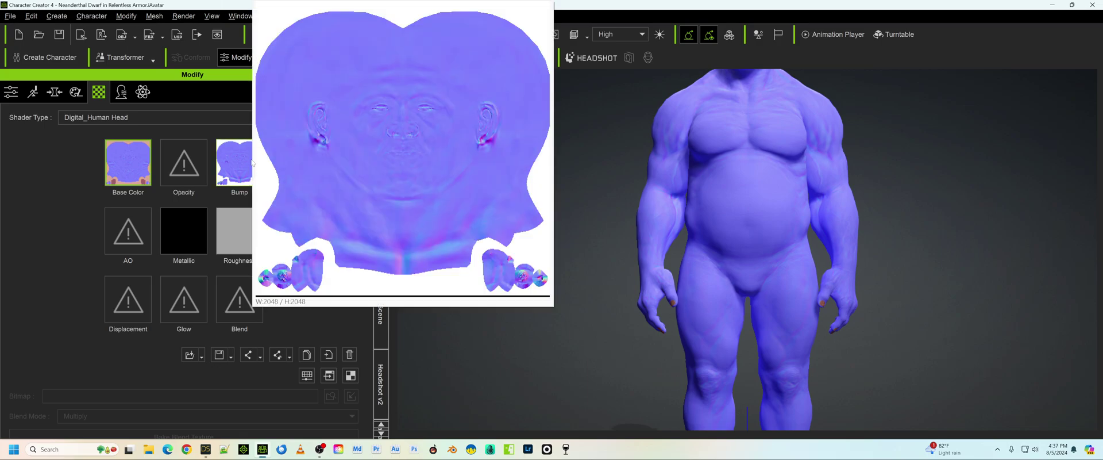
{"action": "scroll", "coordinate": [586, 261], "scroll_direction": "up", "scroll_amount": 2}
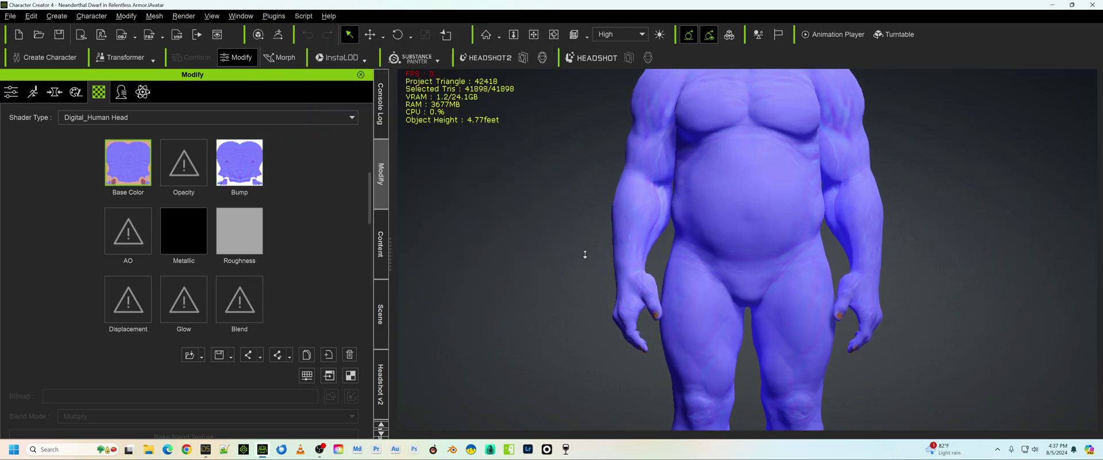
{"action": "scroll", "coordinate": [585, 254], "scroll_direction": "down", "scroll_amount": 4}
{"action": "scroll", "coordinate": [585, 254], "scroll_direction": "down", "scroll_amount": 2}
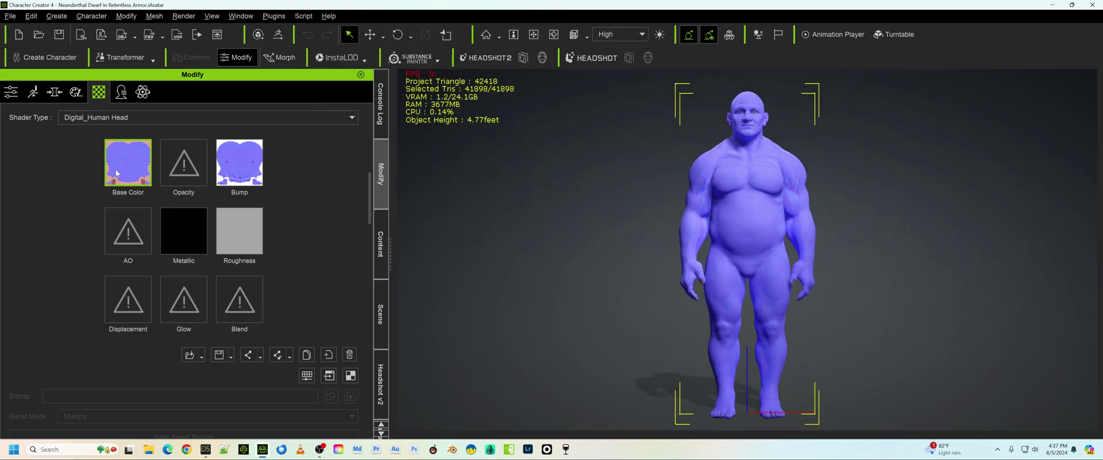
Step: Open the Exports folder holding the saved Thimor maps in File Explorer
{"action": "mouse_move", "coordinate": [115, 166]}
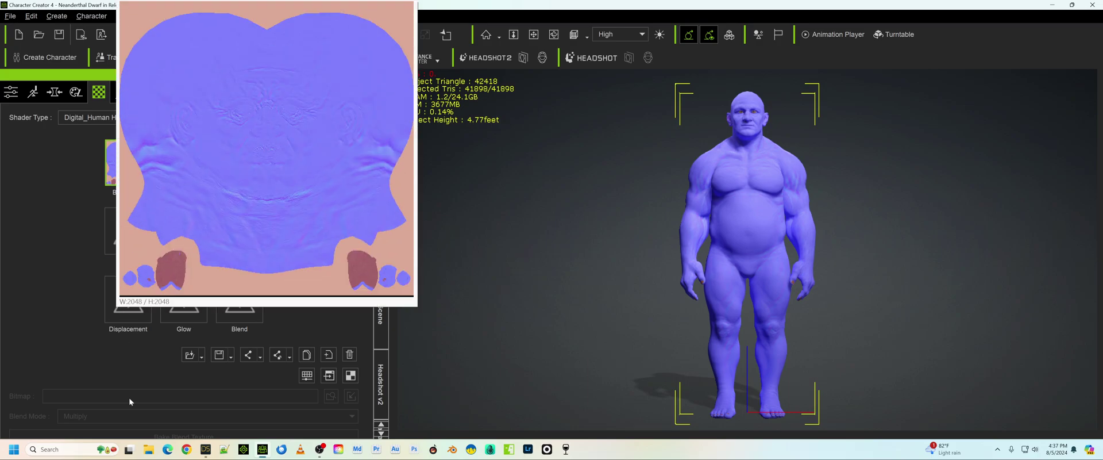
{"action": "left_click", "coordinate": [148, 449]}
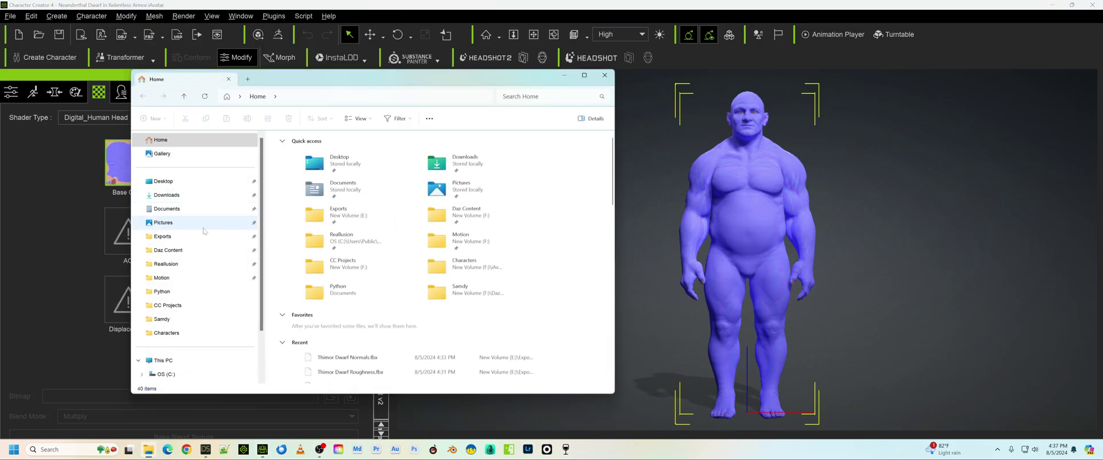
{"action": "left_click", "coordinate": [166, 236]}
{"action": "left_click_drag", "start_coordinate": [338, 84], "coordinate": [600, 73]}
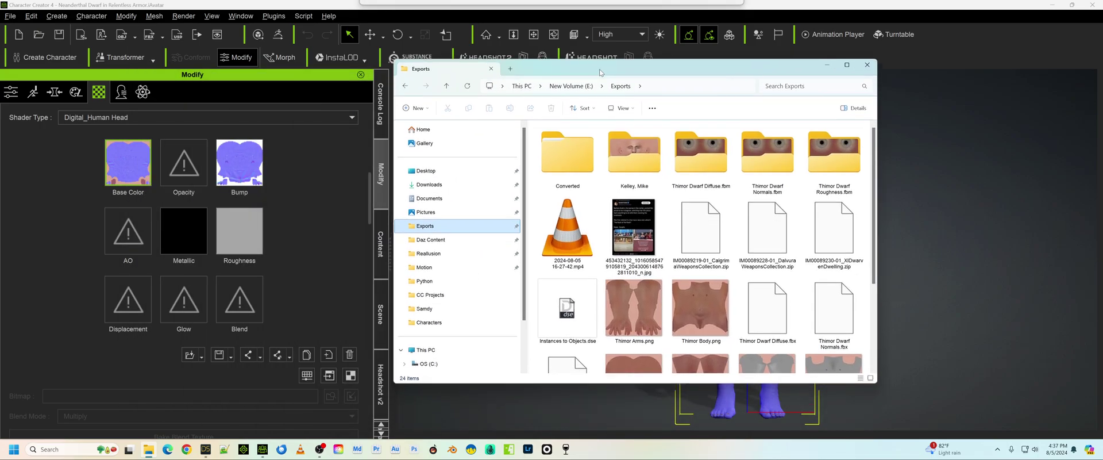
{"action": "scroll", "coordinate": [644, 246], "scroll_direction": "down", "scroll_amount": 3}
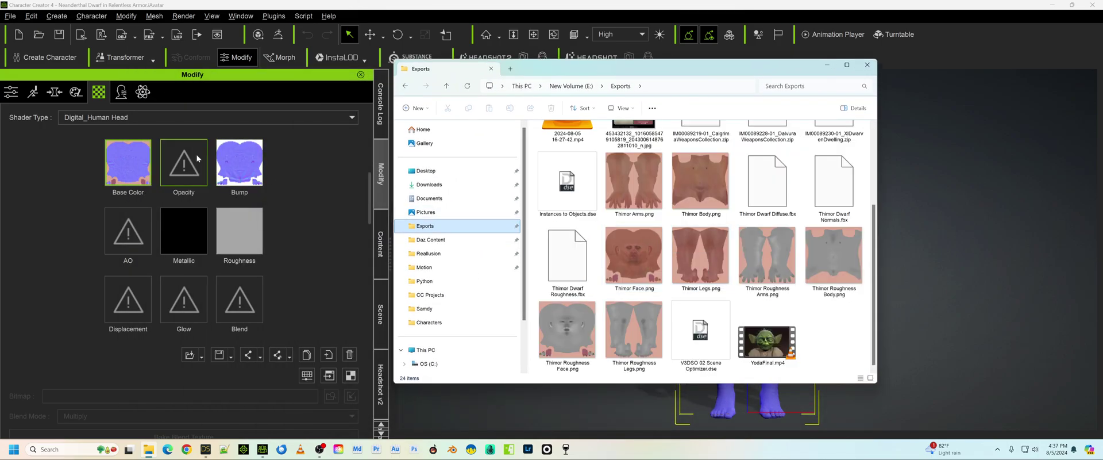
Step: Drag Thimor Face.png onto Base Color and Thimor Roughness Face.png onto Roughness
{"action": "left_click", "coordinate": [631, 256]}
{"action": "left_click_drag", "start_coordinate": [631, 256], "coordinate": [127, 163]}
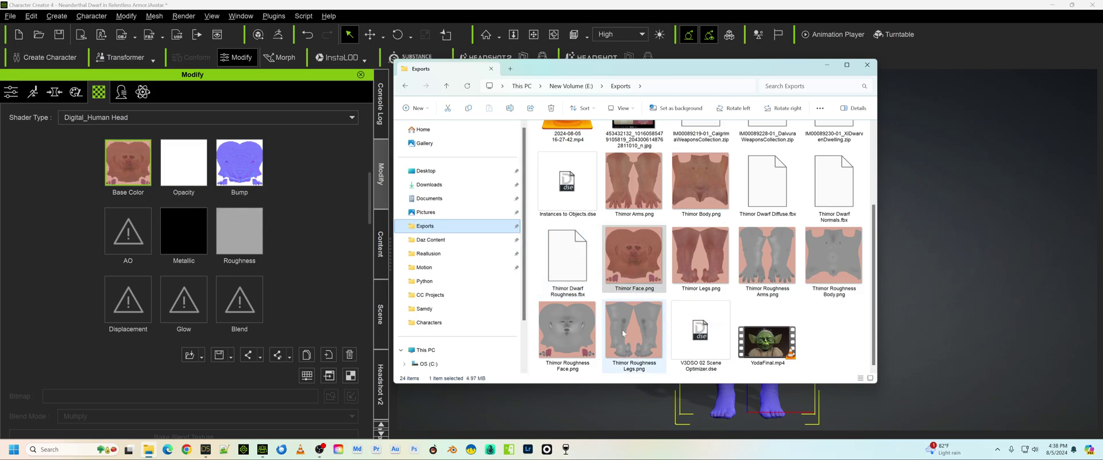
{"action": "left_click_drag", "start_coordinate": [568, 330], "coordinate": [249, 245]}
{"action": "left_click", "coordinate": [629, 4]}
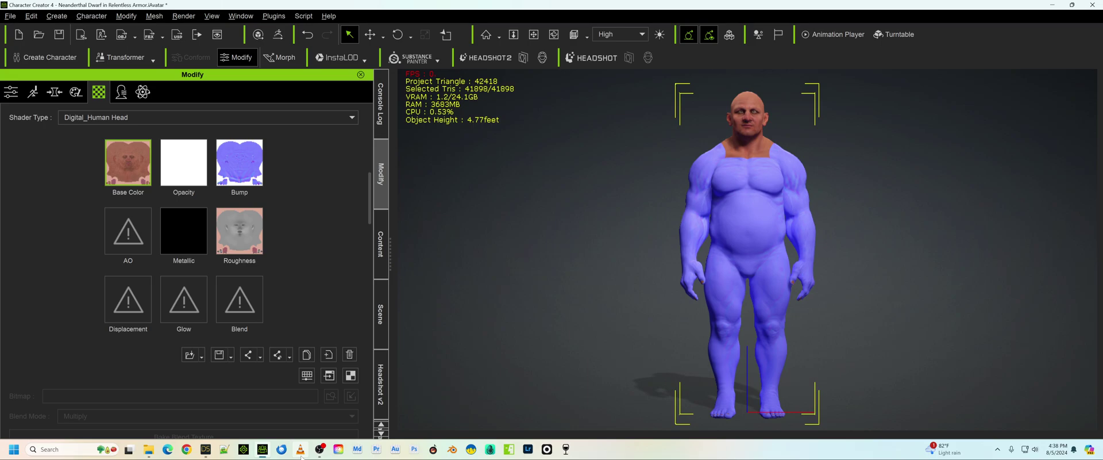
Step: Restore the OBS Studio window from the taskbar to stop the recording
{"action": "mouse_move", "coordinate": [319, 453]}
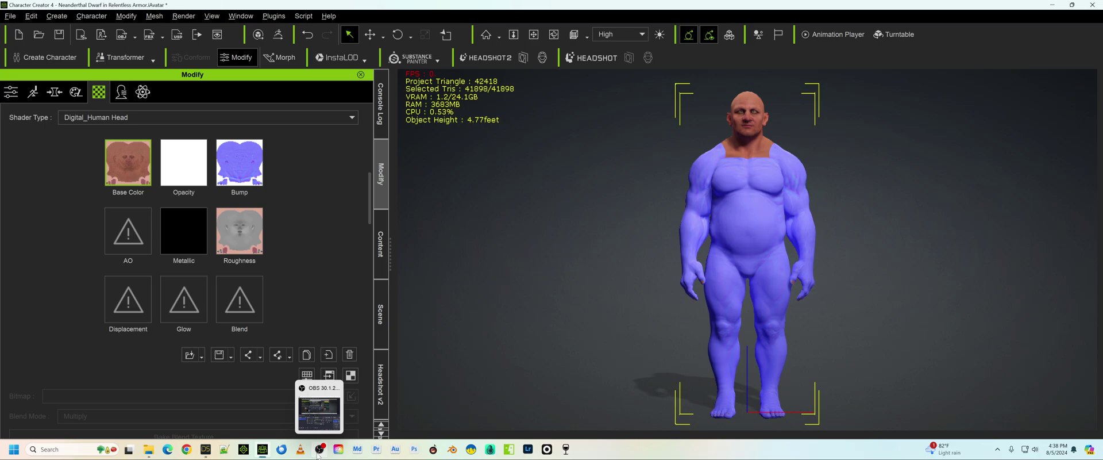
{"action": "left_click", "coordinate": [319, 451]}
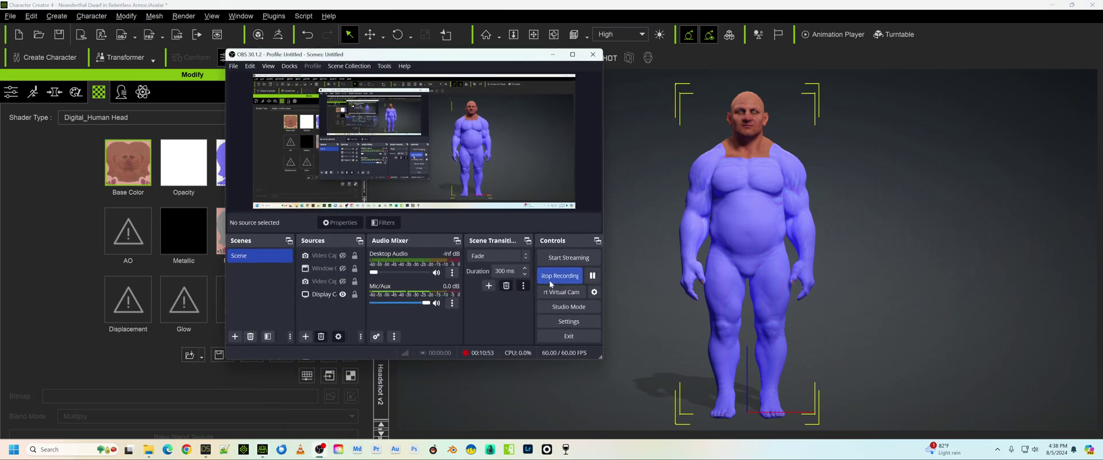